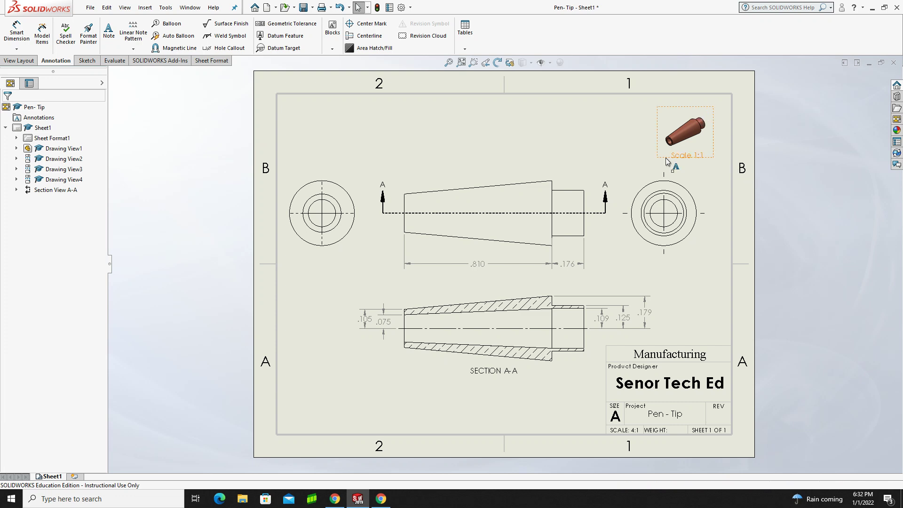
Create a new Part document (Part4) and start Sketch1 on its Front Plane.
click(90, 8)
click(96, 23)
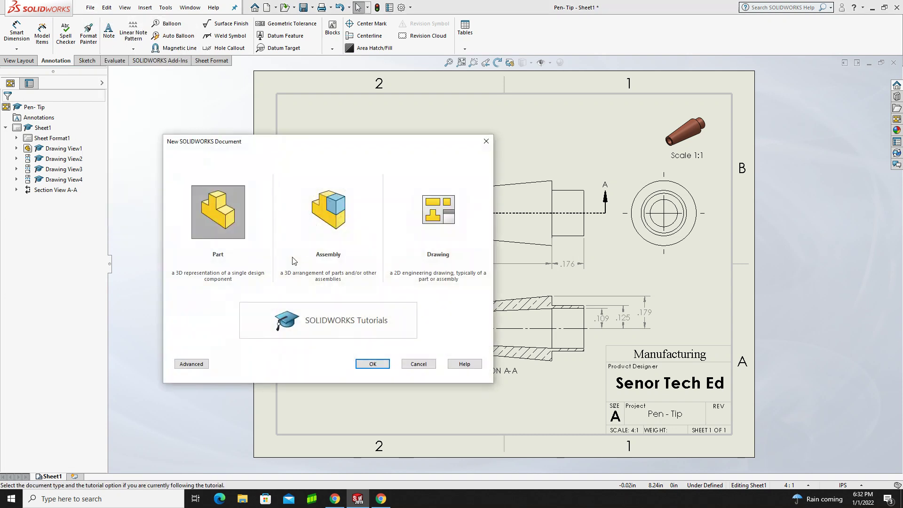
click(372, 363)
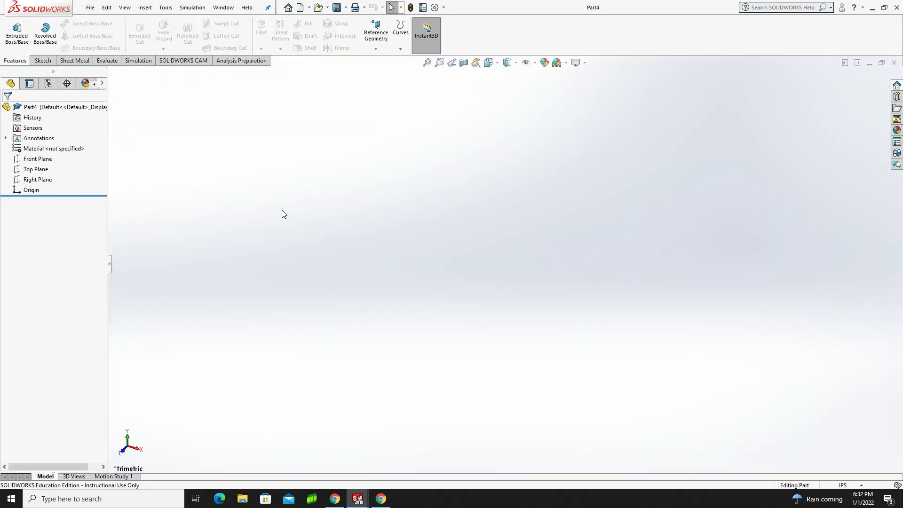
click(34, 160)
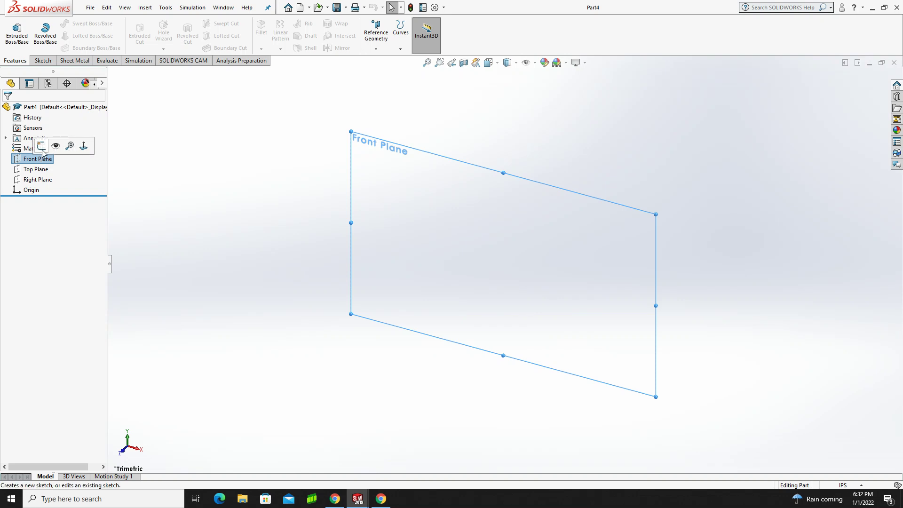
click(42, 146)
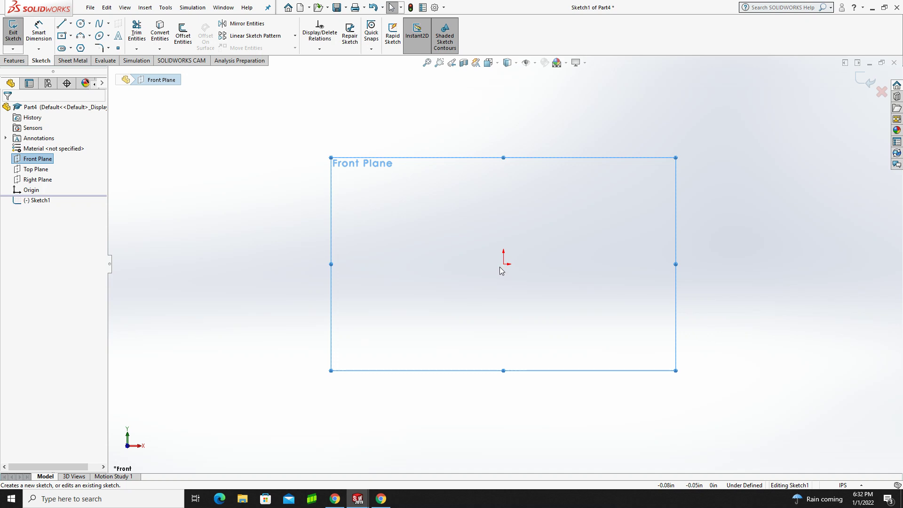
Draw a horizontal centerline about 7.26 in long running left from the sketch origin.
click(70, 25)
click(84, 47)
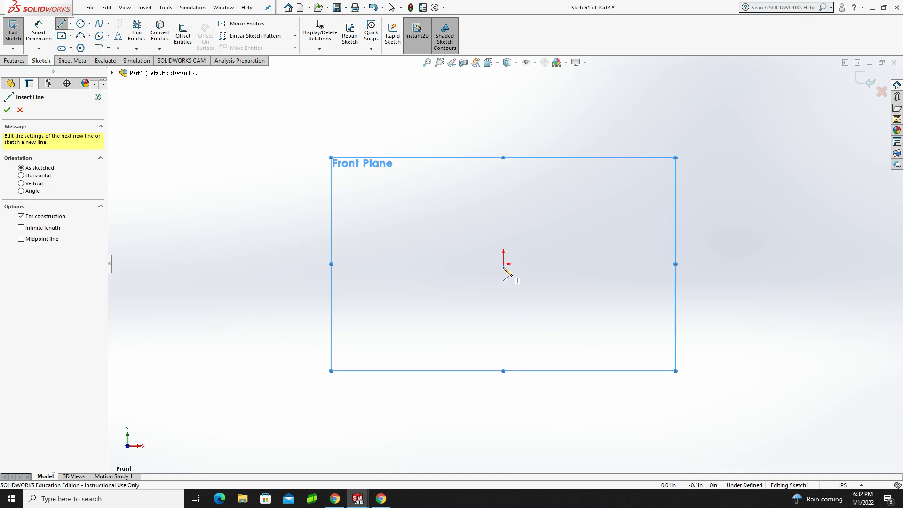
click(503, 263)
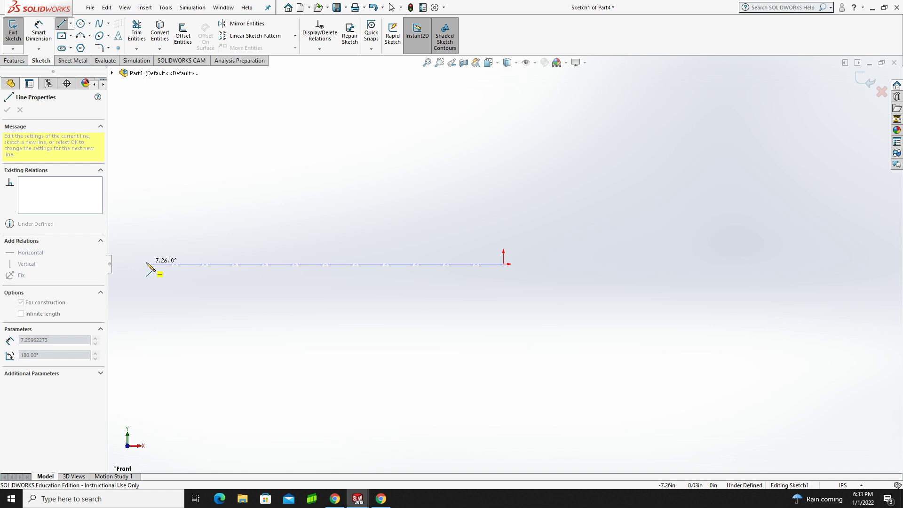
click(147, 264)
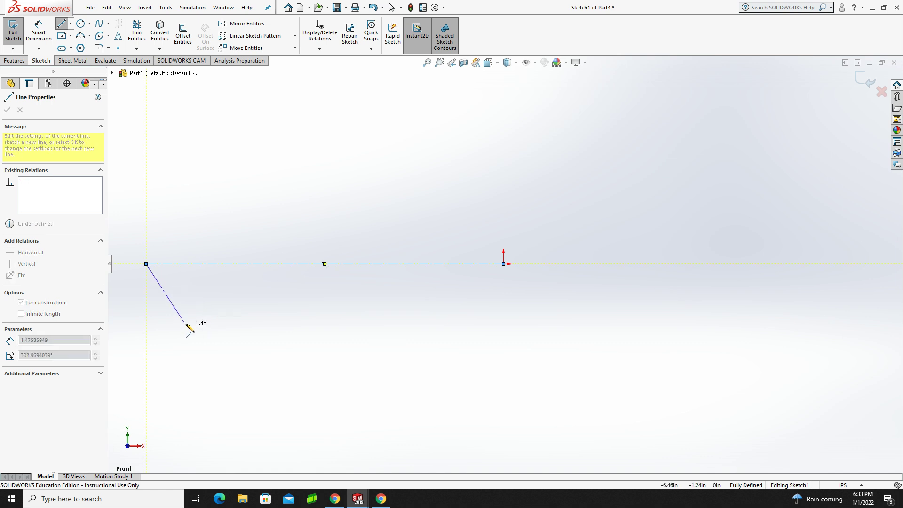
key(Escape)
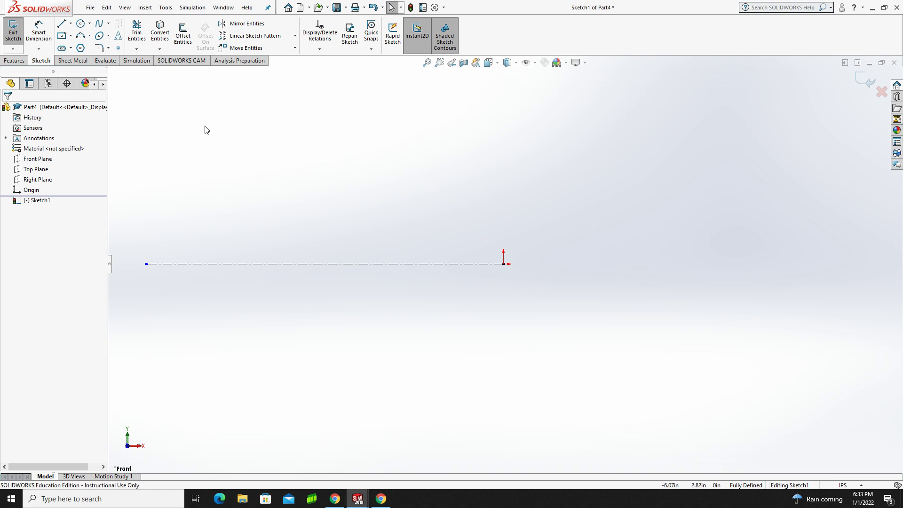
Draw the closed stepped, tapered outer profile from the origin above the centerline.
click(62, 25)
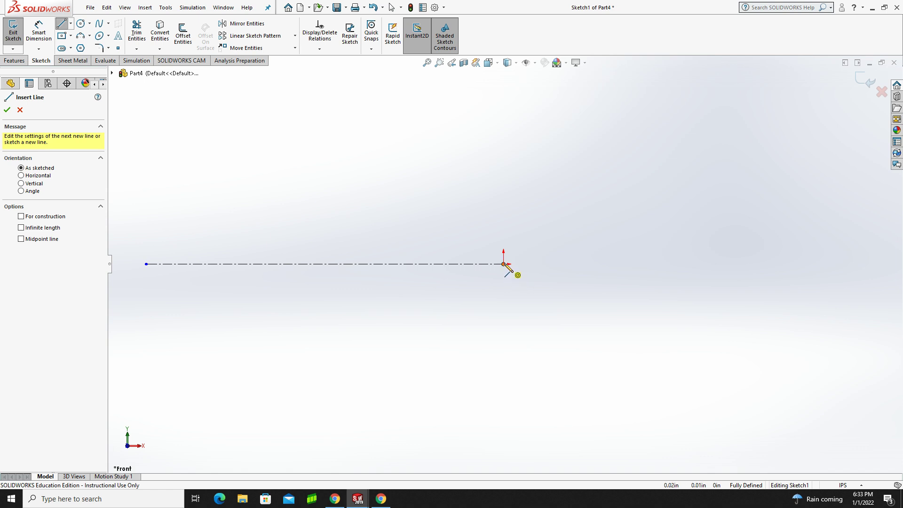
click(503, 264)
click(504, 202)
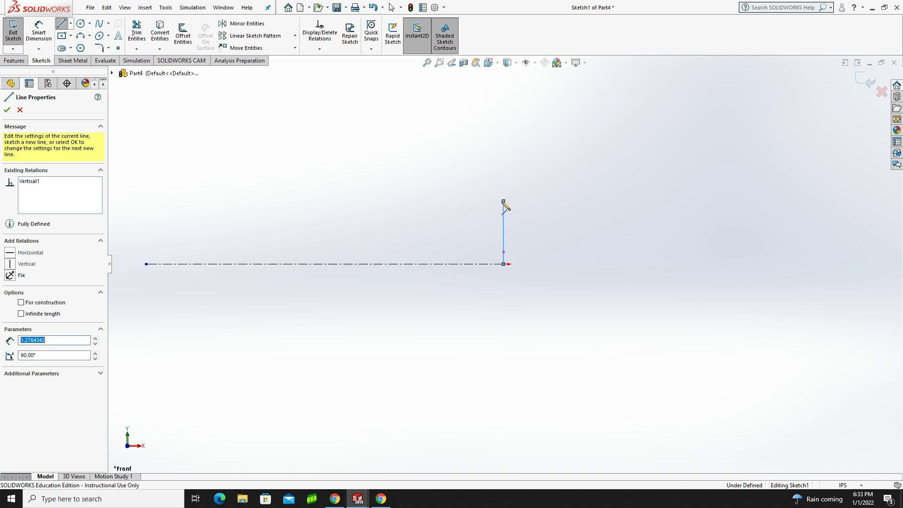
click(433, 202)
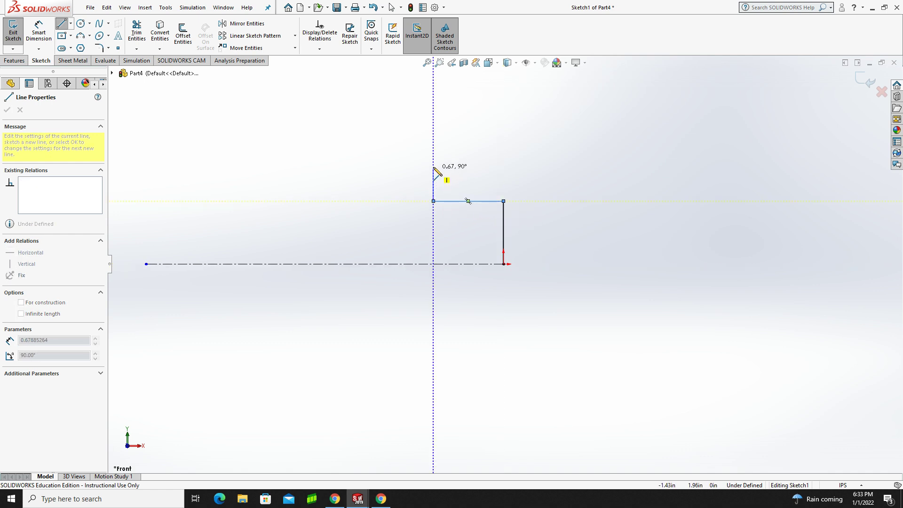
click(433, 166)
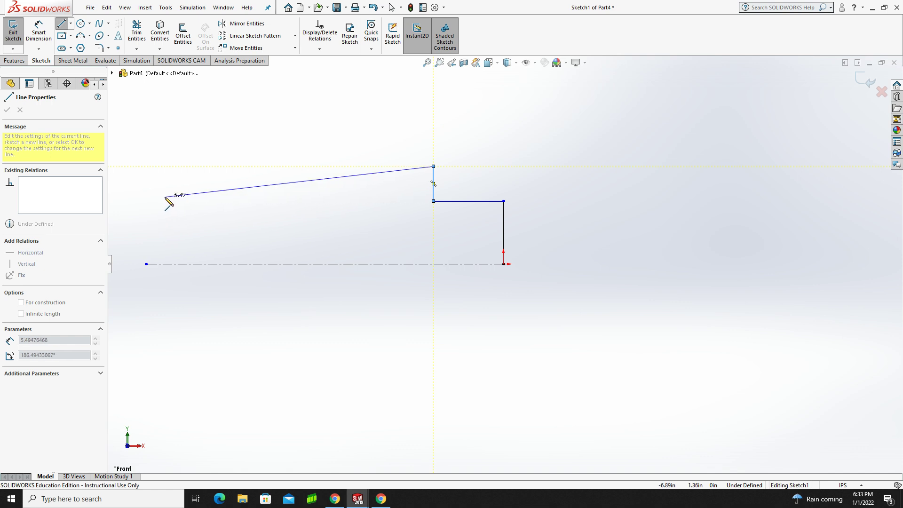
click(147, 194)
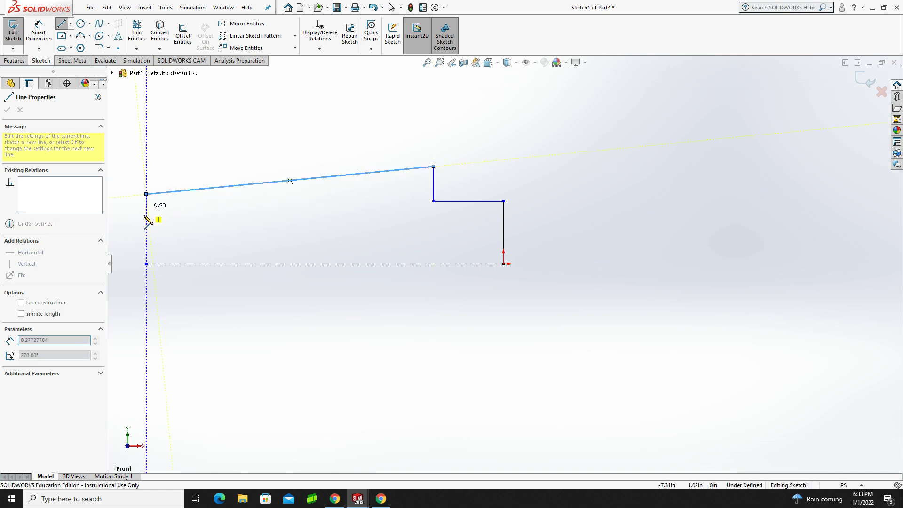
click(147, 264)
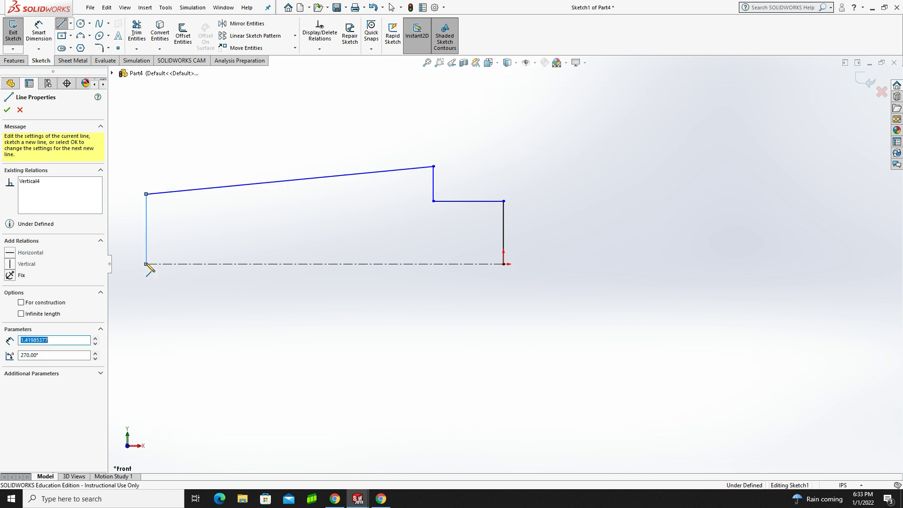
key(Escape)
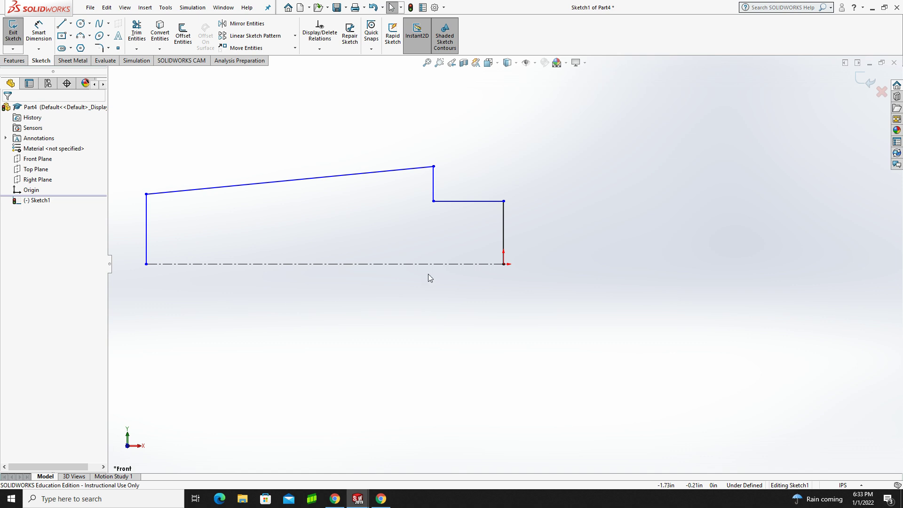
Add the inner bore line from the right edge, stepping then sloping to the left edge.
click(61, 23)
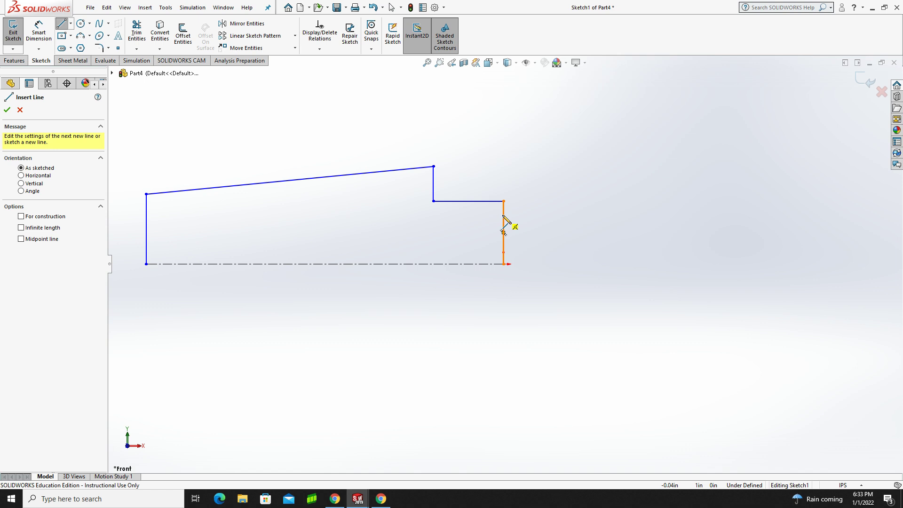
click(503, 232)
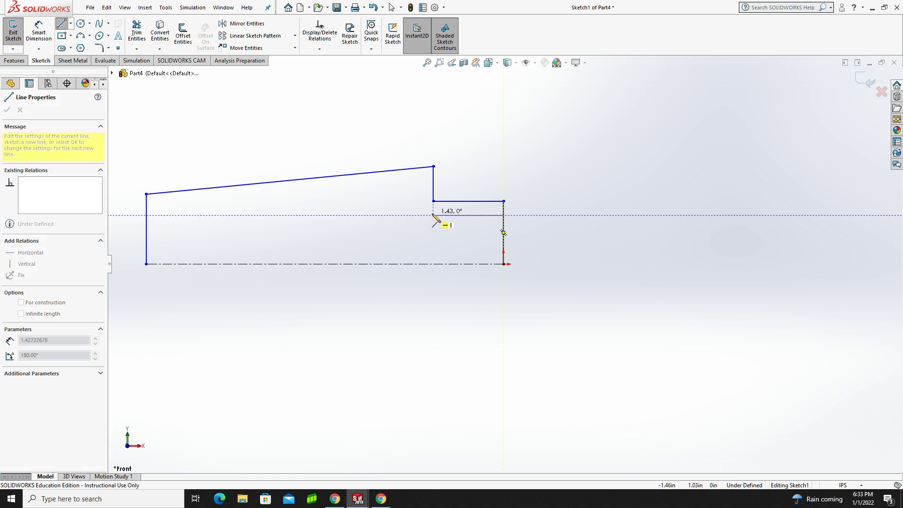
click(433, 215)
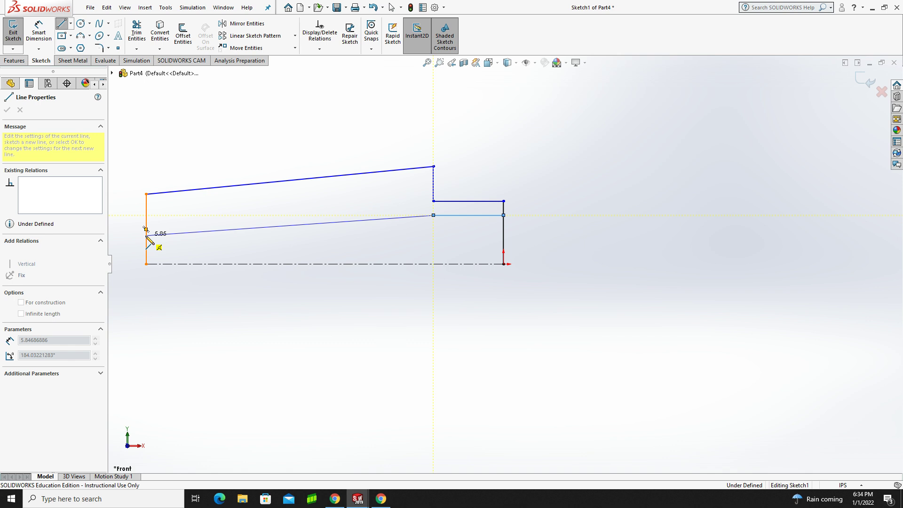
click(145, 235)
key(Escape)
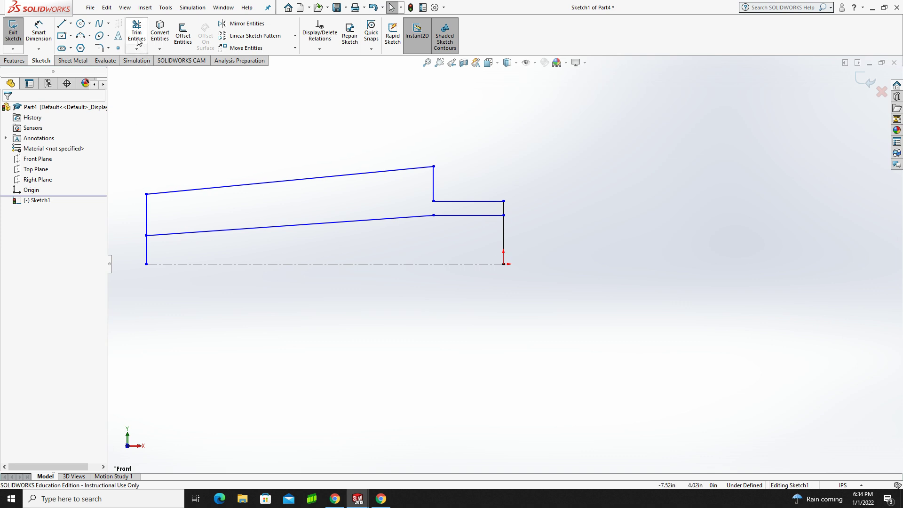
Power-trim away the sketch lines below the bore and exit the sketch.
click(136, 33)
drag(136, 251, 319, 245)
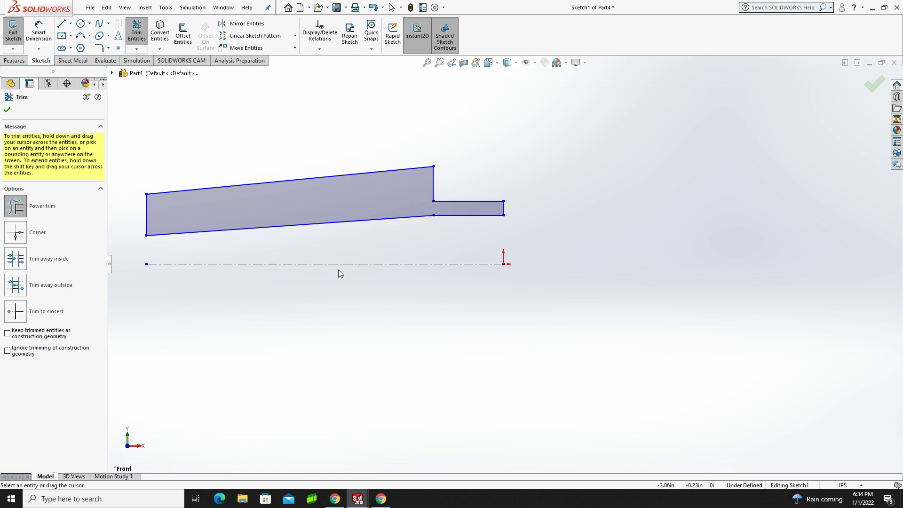
click(13, 35)
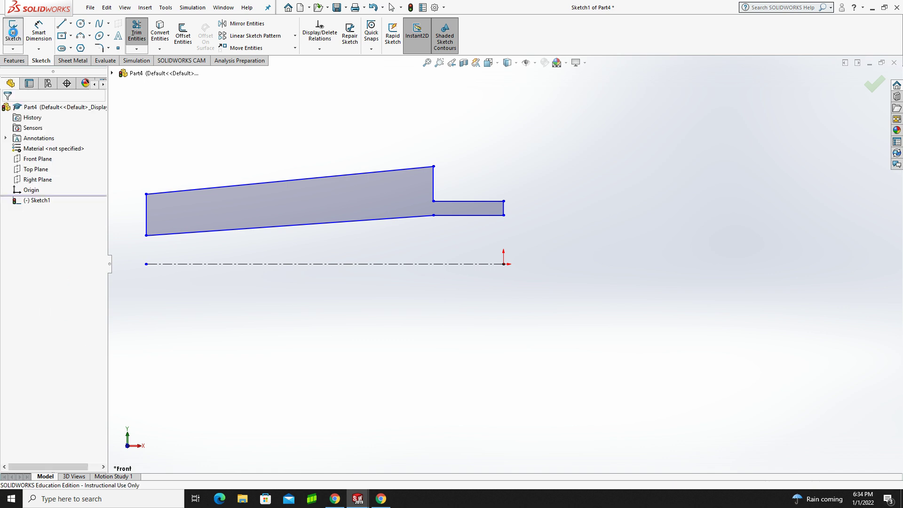
Revolve the profile 360° around the centerline into a hollow tapered solid.
click(44, 34)
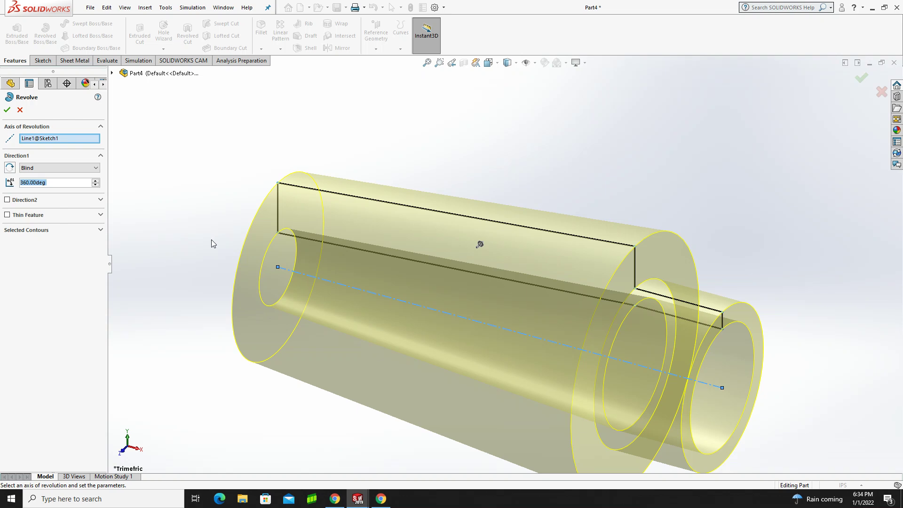
click(7, 110)
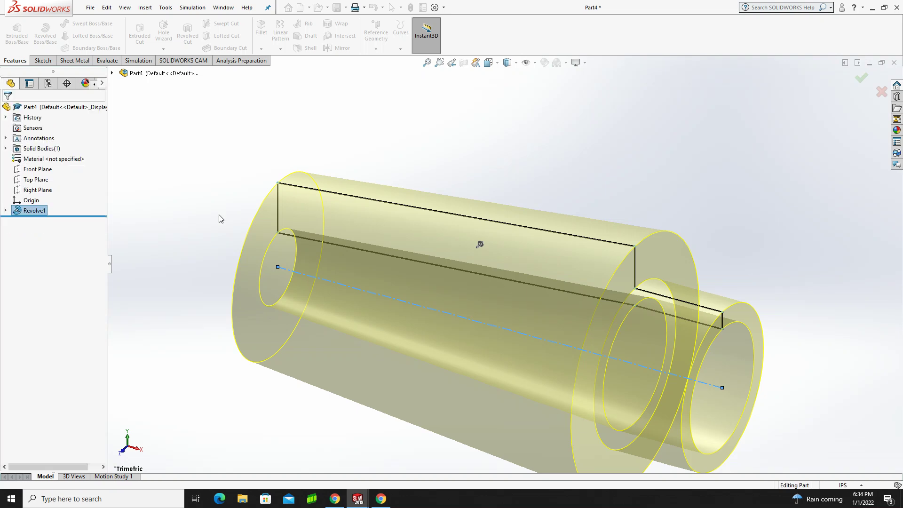
mouse_move(734, 245)
middle_down()
mouse_move(844, 254)
mouse_move(816, 264)
mouse_move(771, 259)
mouse_move(727, 301)
middle_up()
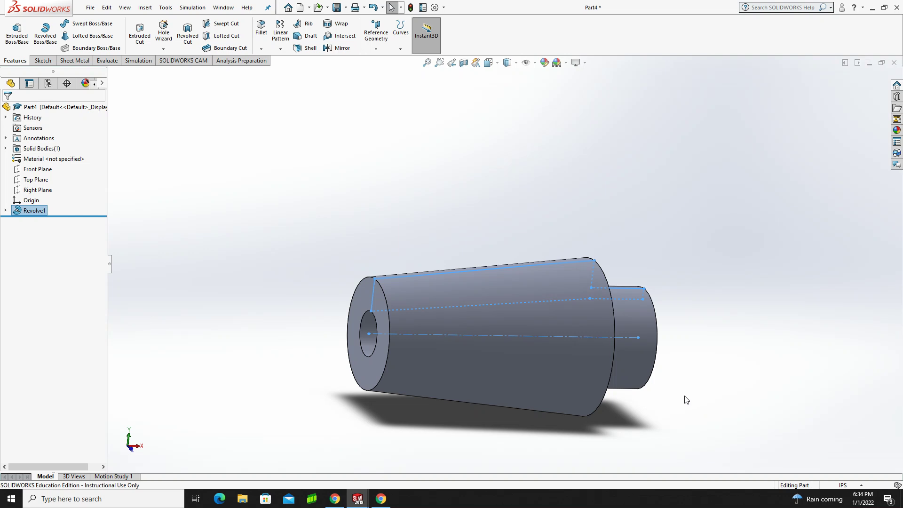
Edit Sketch1 under Revolve1 and view it Normal To.
click(5, 210)
click(28, 222)
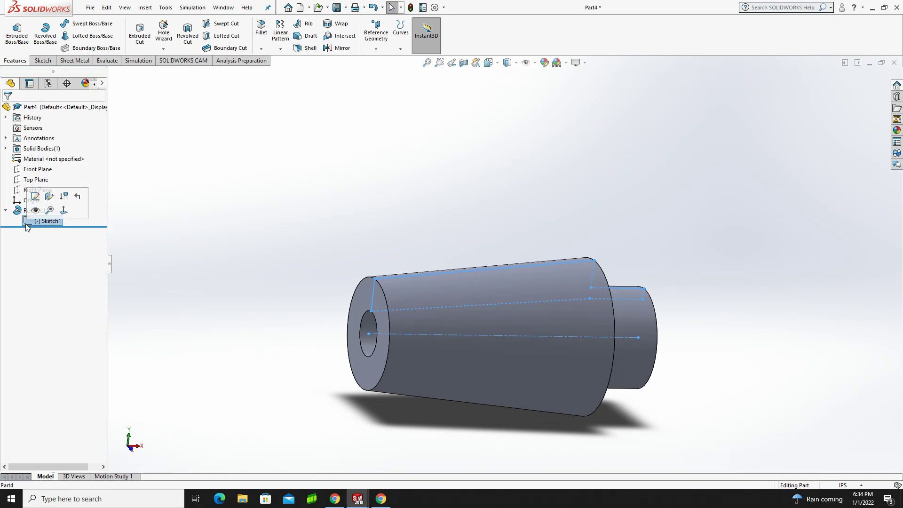
click(38, 198)
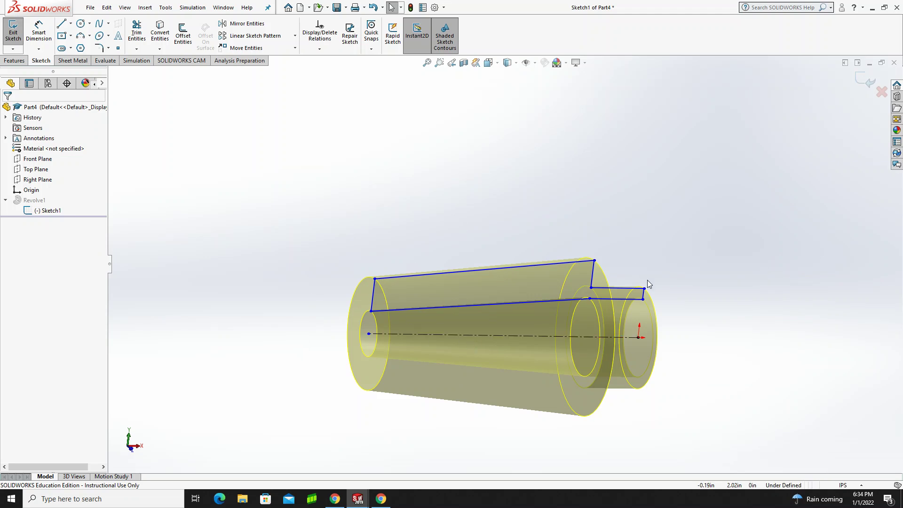
click(39, 210)
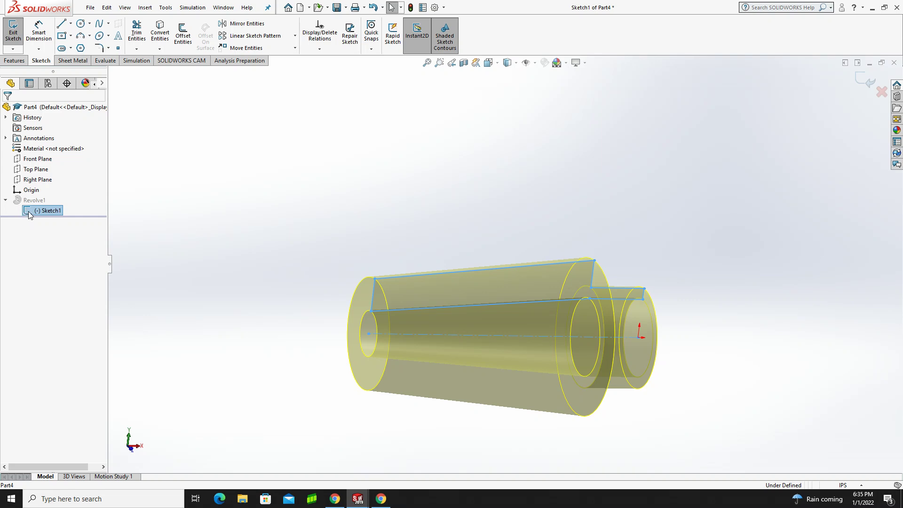
click(55, 199)
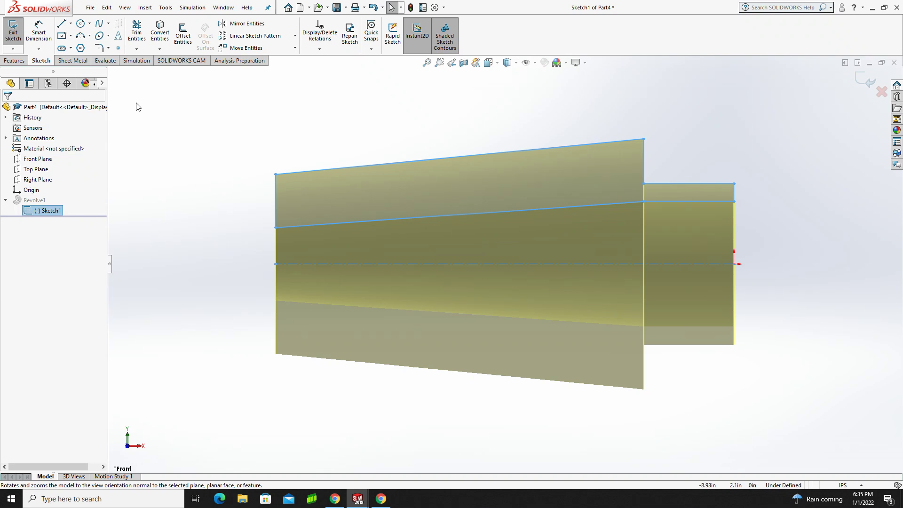
Dimension the bore's left endpoint 0.075 from the centerline, shown to three decimals.
click(40, 29)
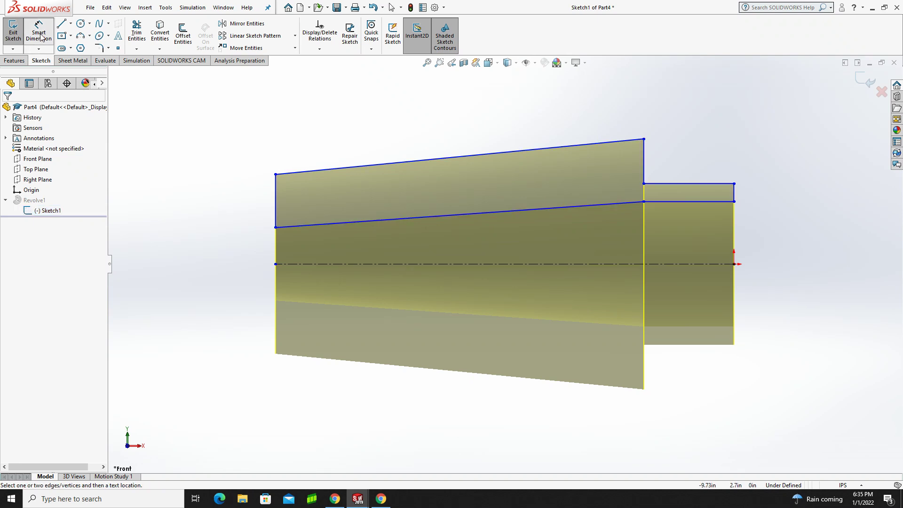
click(279, 264)
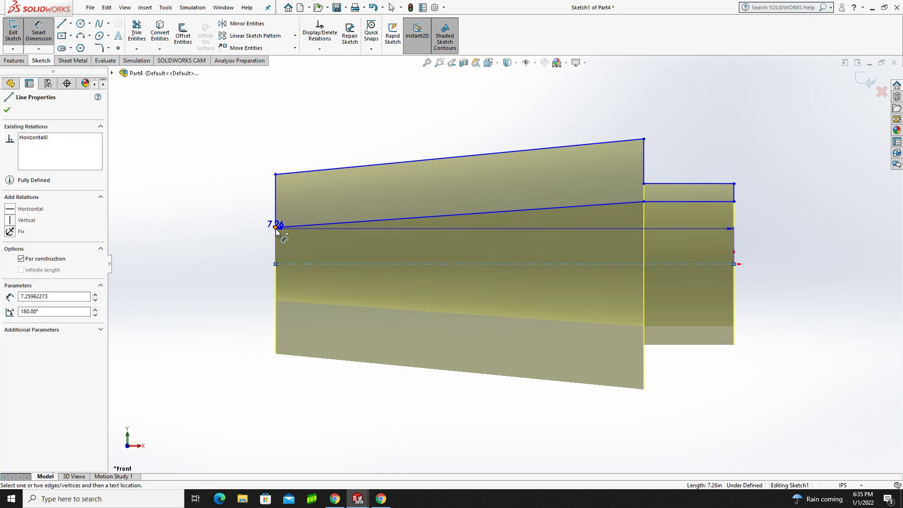
click(275, 228)
click(249, 245)
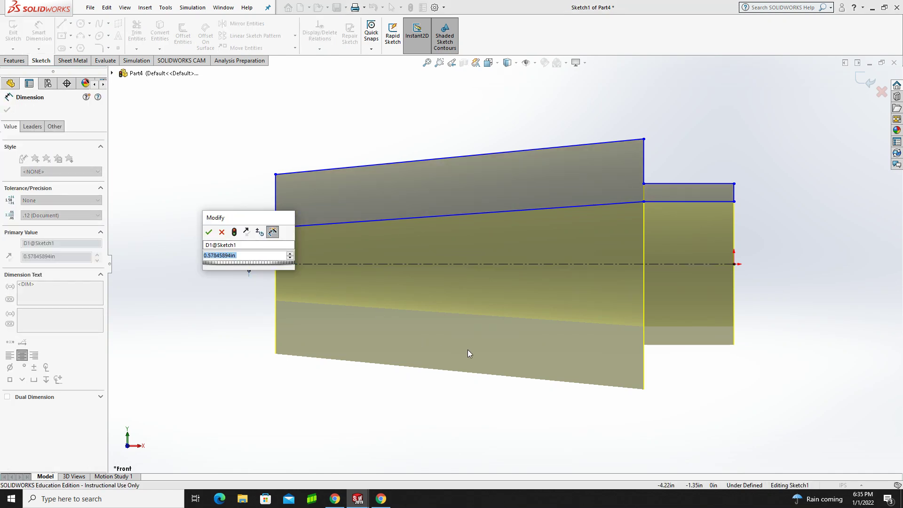
text(.075)
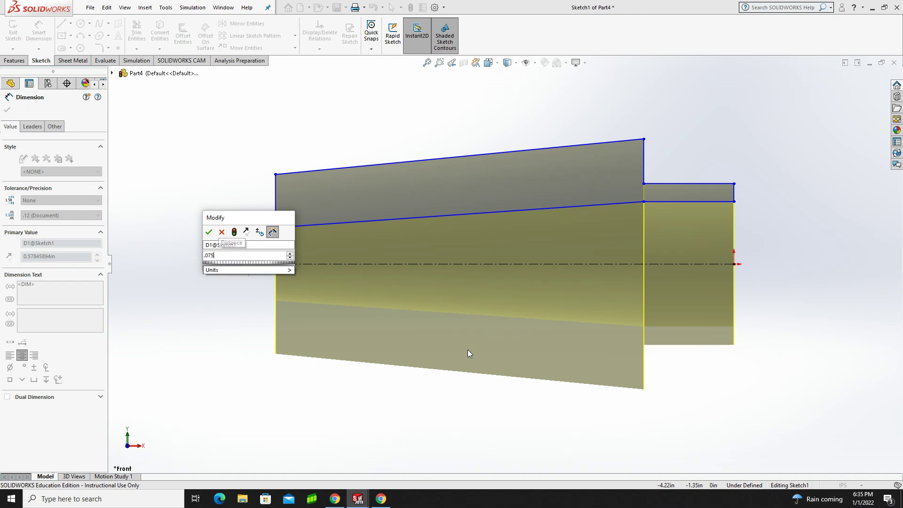
key(Return)
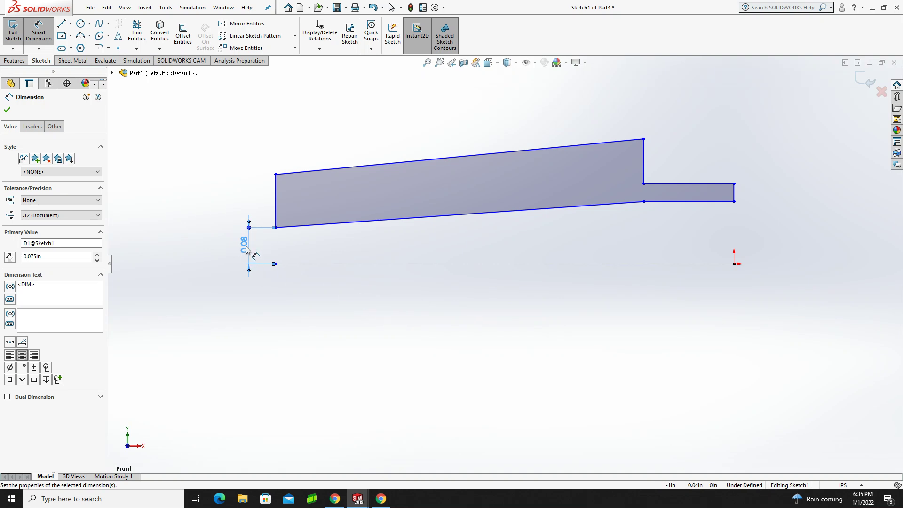
click(58, 216)
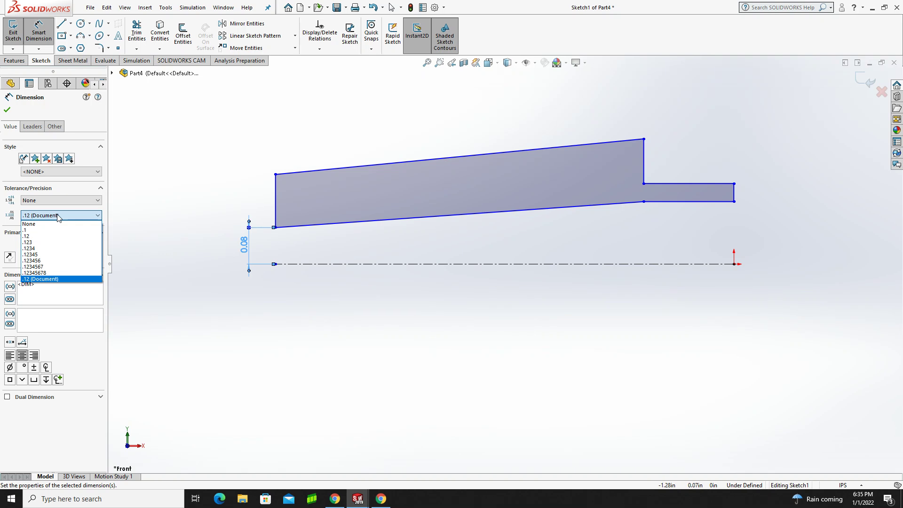
click(32, 242)
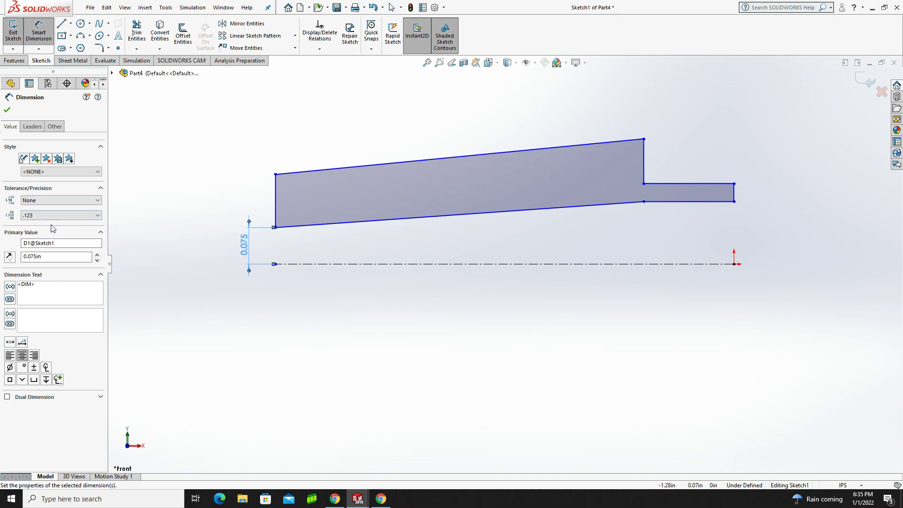
click(6, 109)
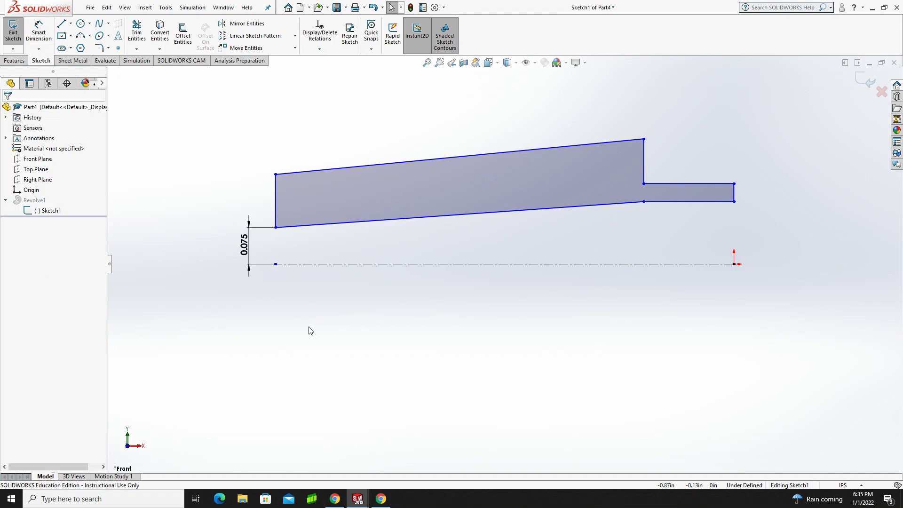
Dimension the top-left corner 0.105 from the centerline with .123 precision.
click(39, 33)
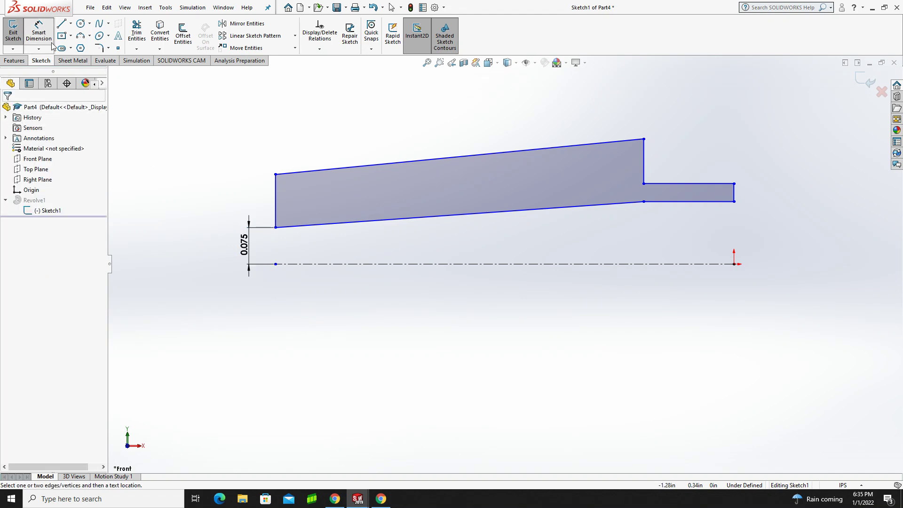
click(288, 265)
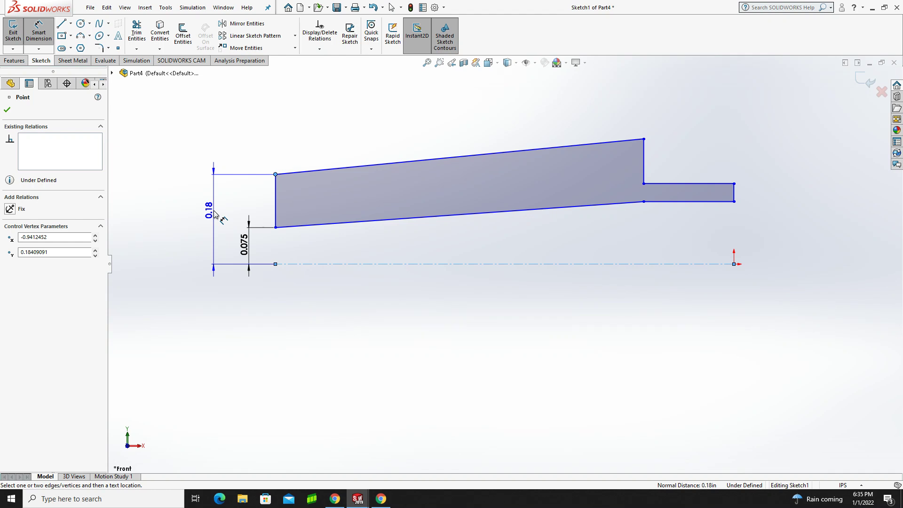
click(212, 223)
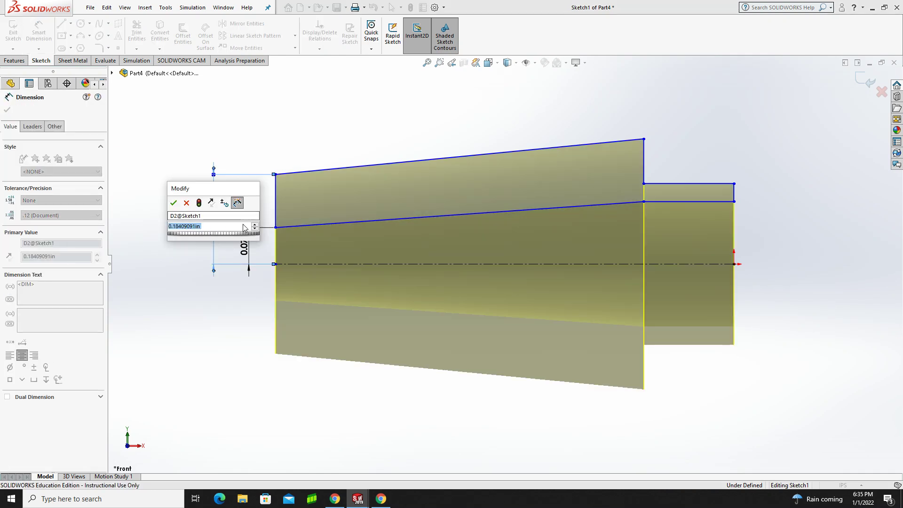
text(.105)
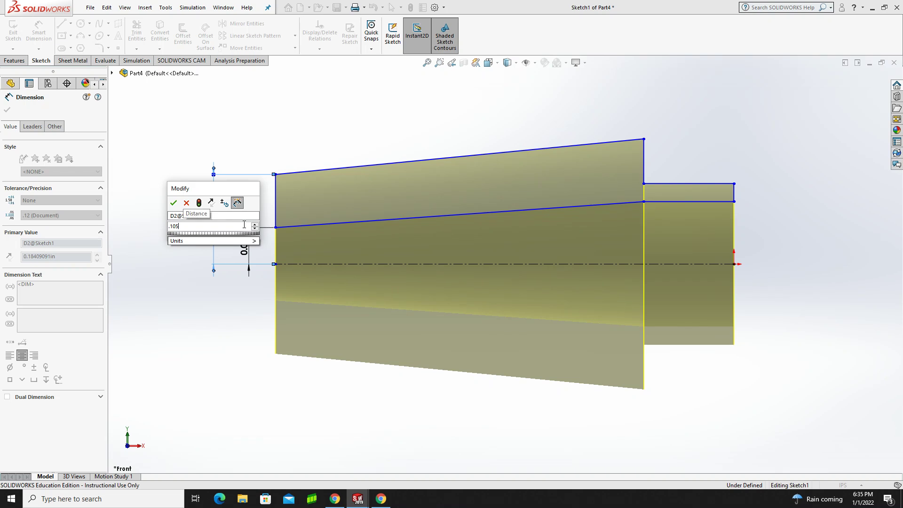
click(174, 204)
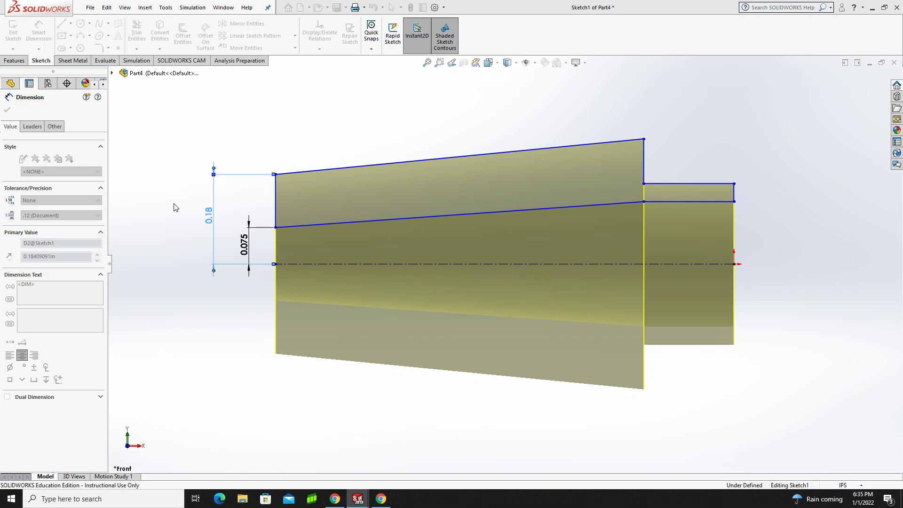
click(73, 216)
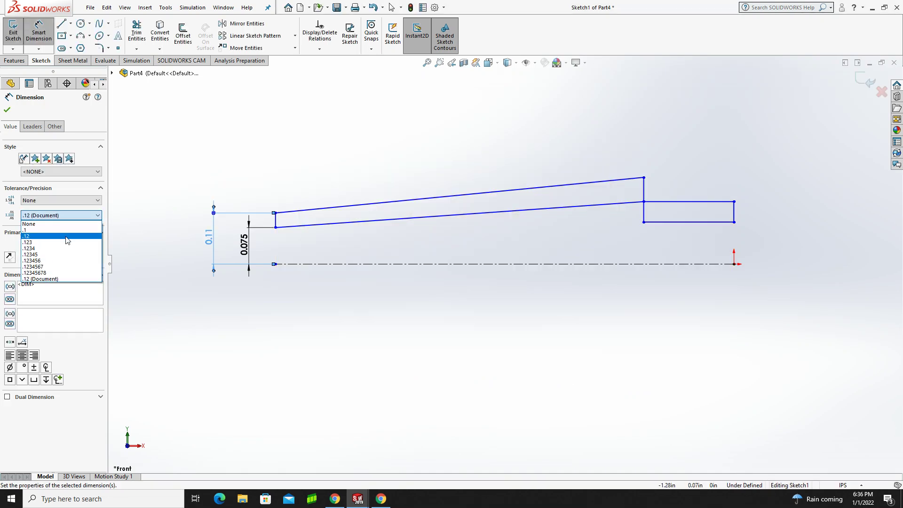
click(28, 242)
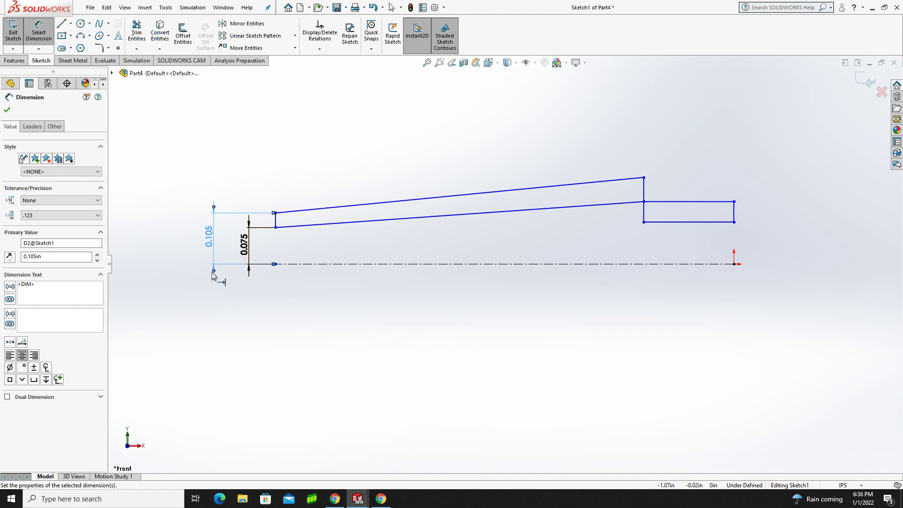
click(7, 110)
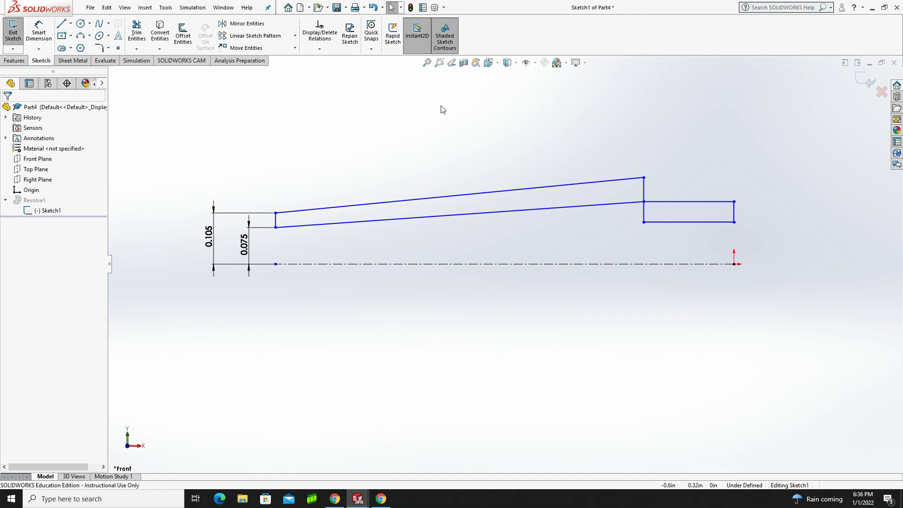
Set the document's primary and dual dimension precision to .123 in Document Properties.
click(436, 7)
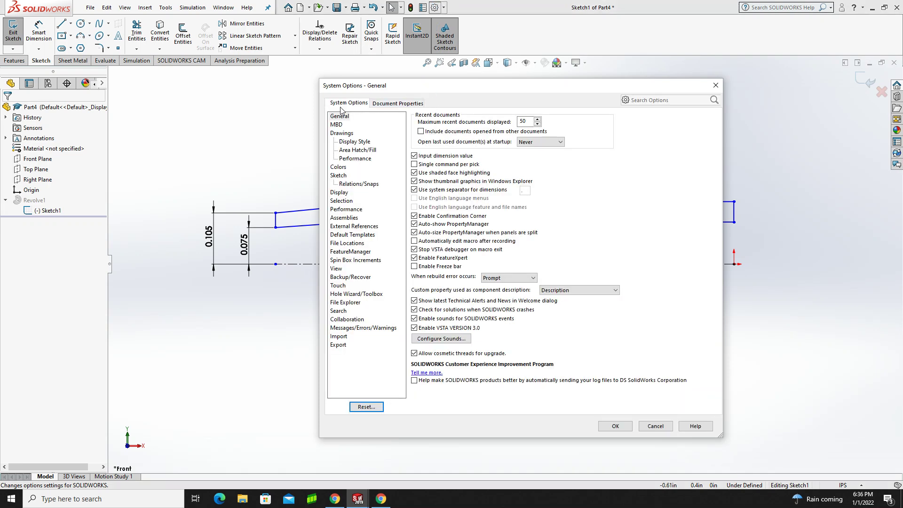
click(396, 103)
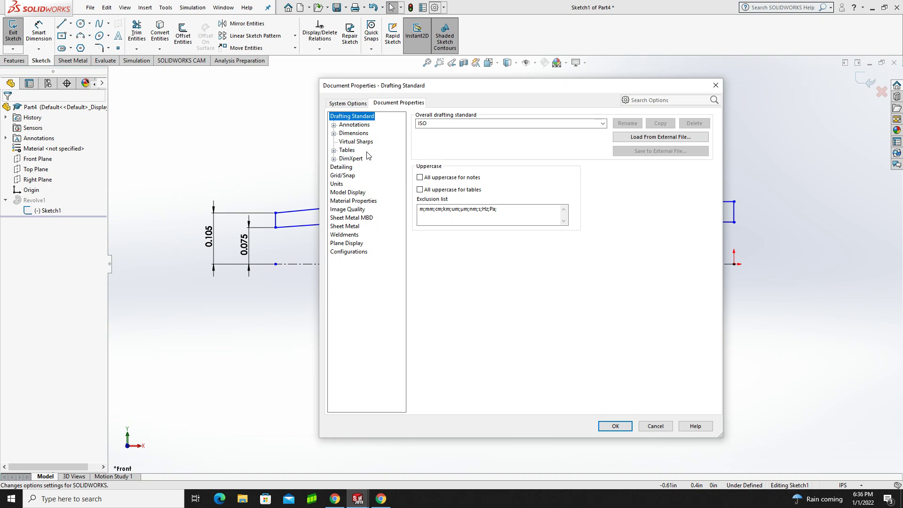
click(348, 134)
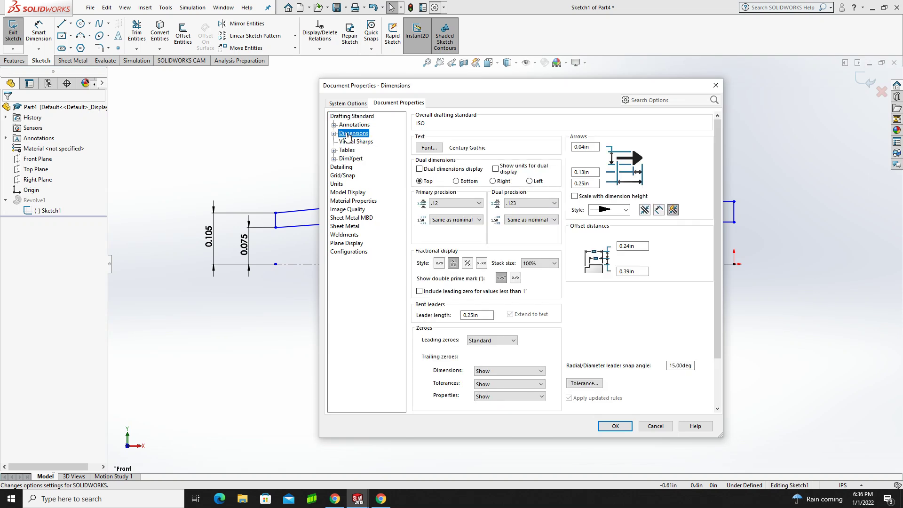
click(437, 203)
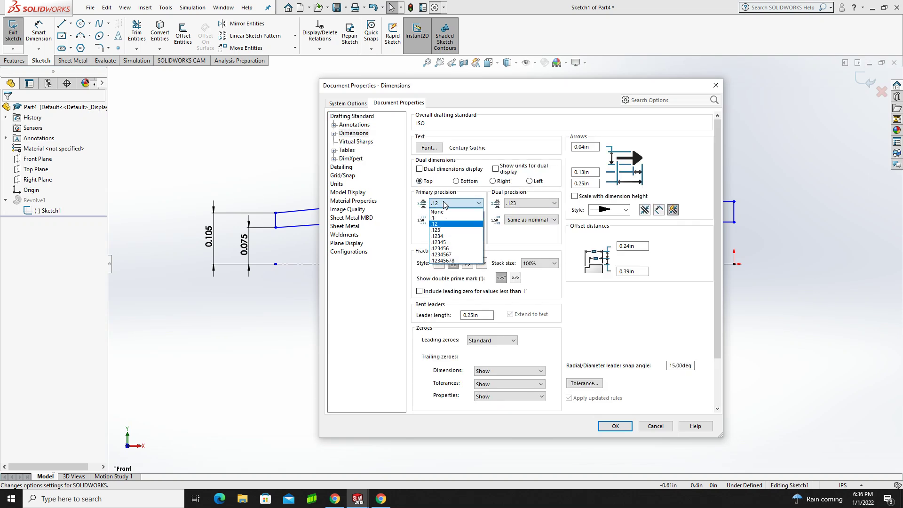
click(443, 231)
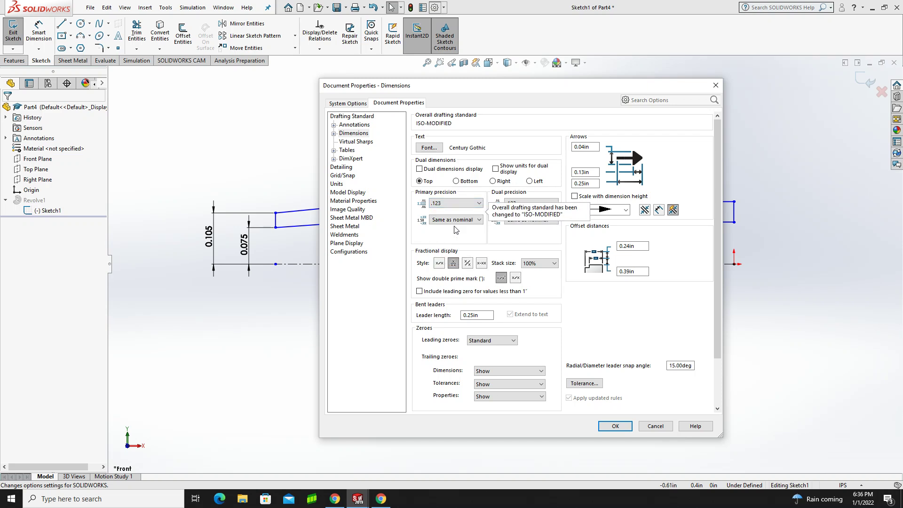
click(526, 204)
click(516, 231)
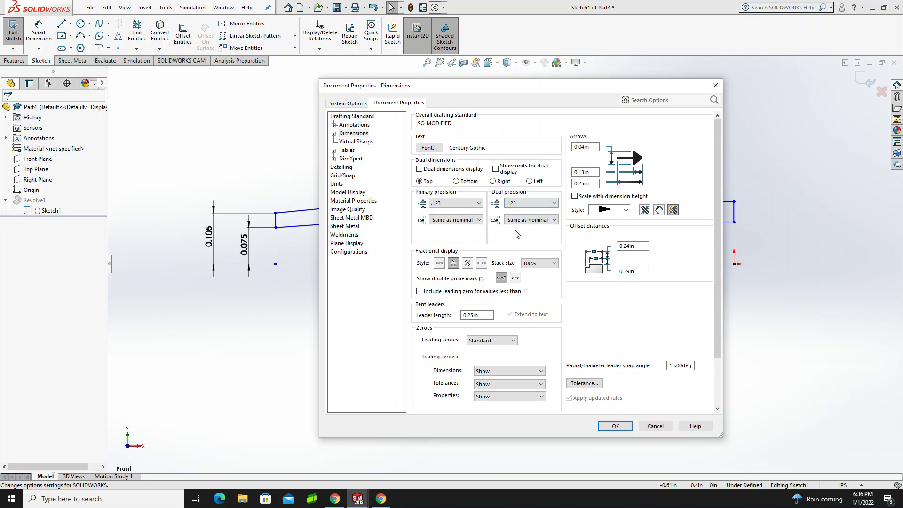
click(614, 427)
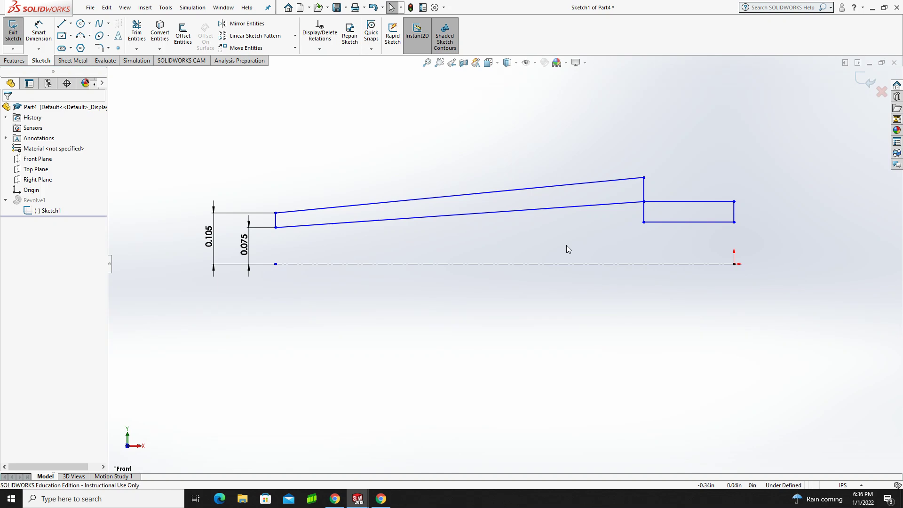
Dimension the right-end step heights from the centerline: 0.178 outer and 0.125 lower corner.
click(39, 29)
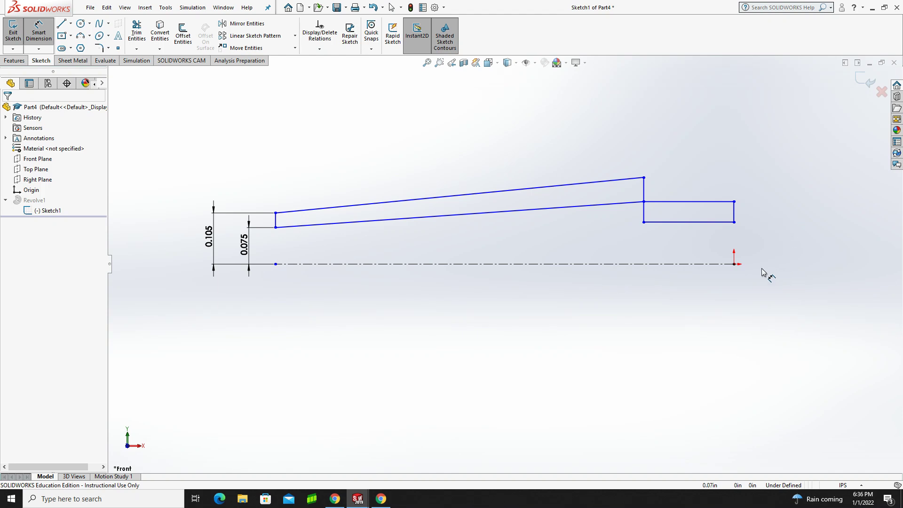
click(725, 267)
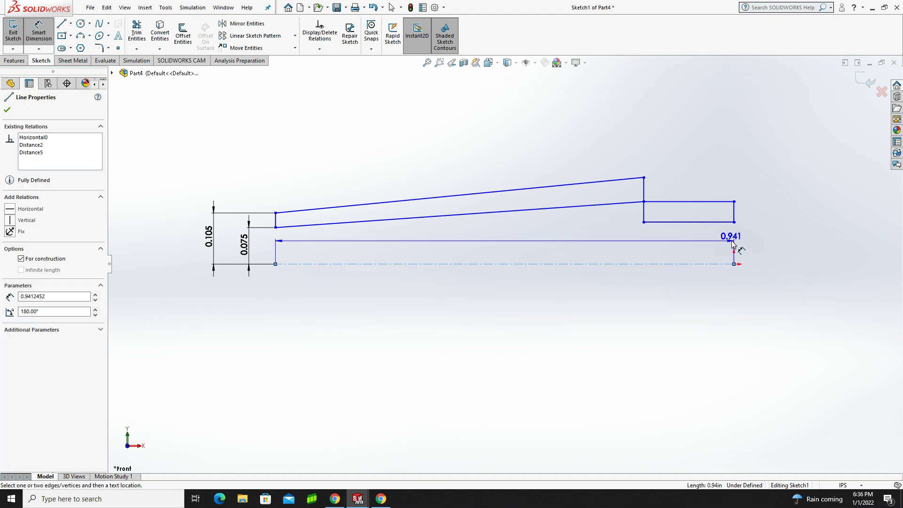
click(643, 178)
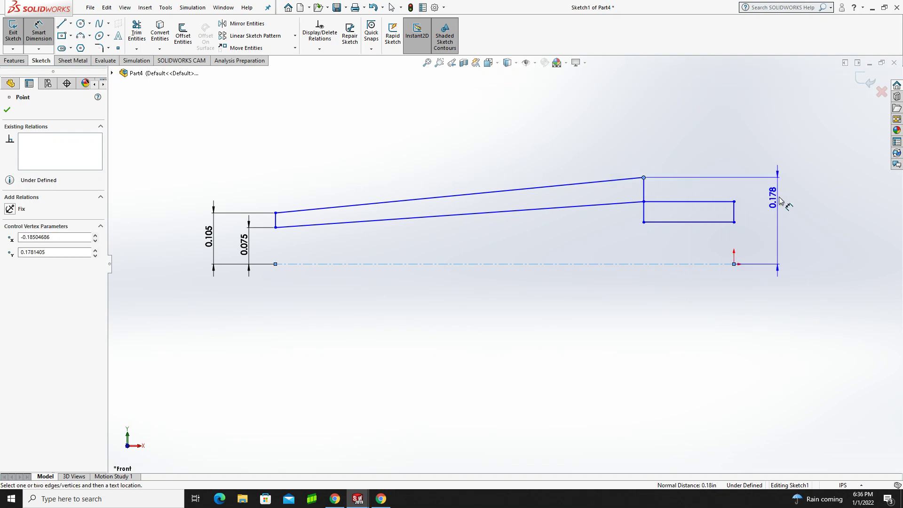
click(786, 201)
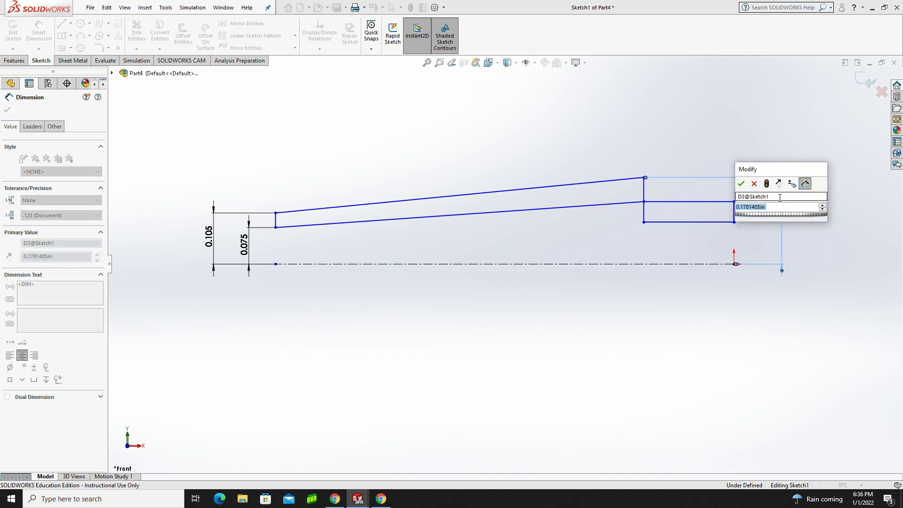
text(0.178)
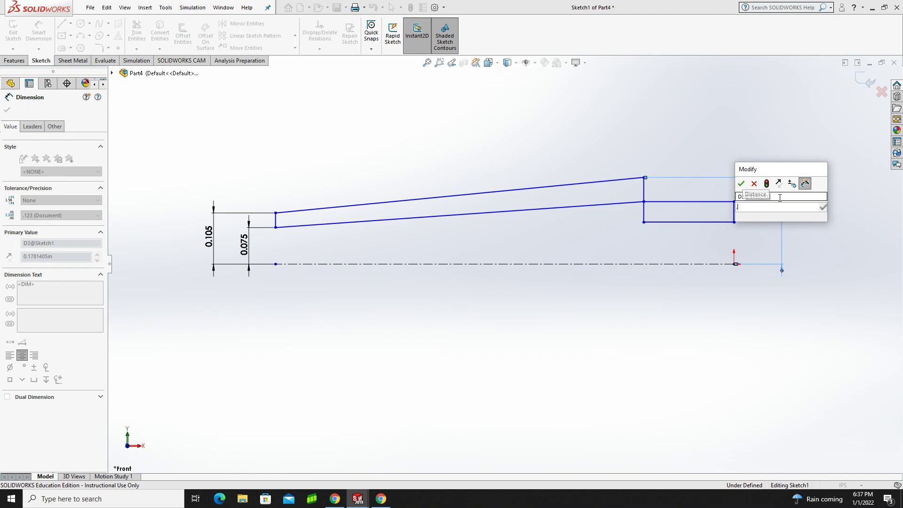
key(Return)
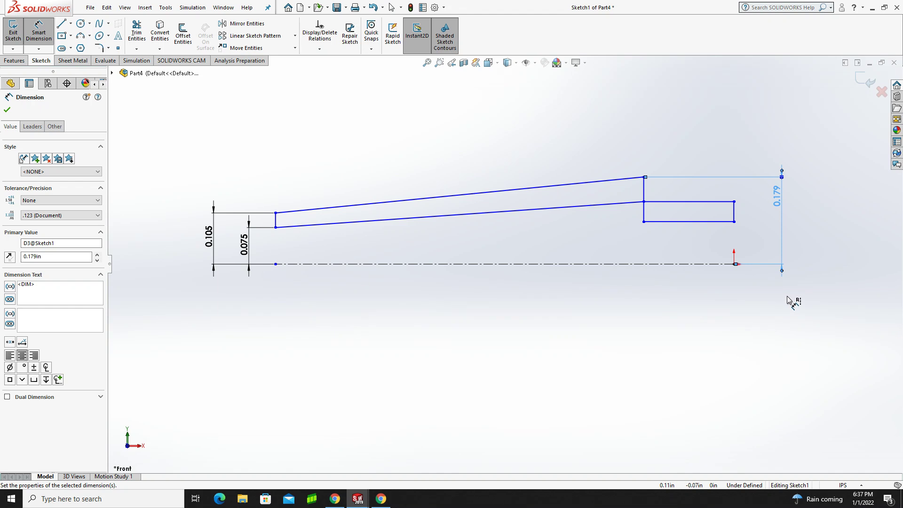
click(700, 264)
click(644, 222)
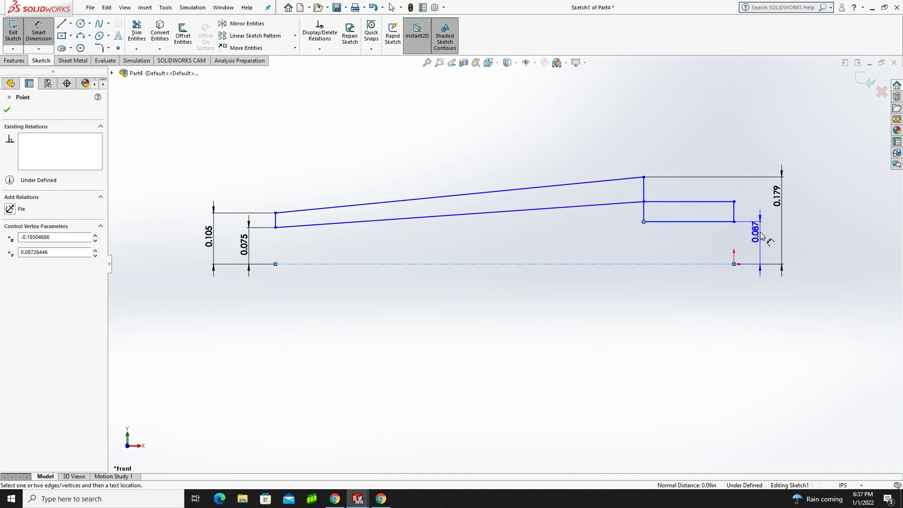
click(772, 235)
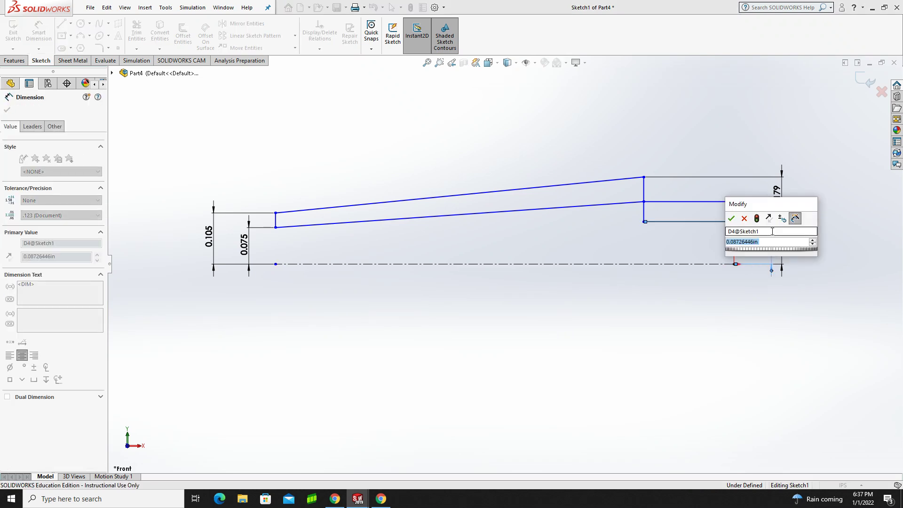
text(0.125)
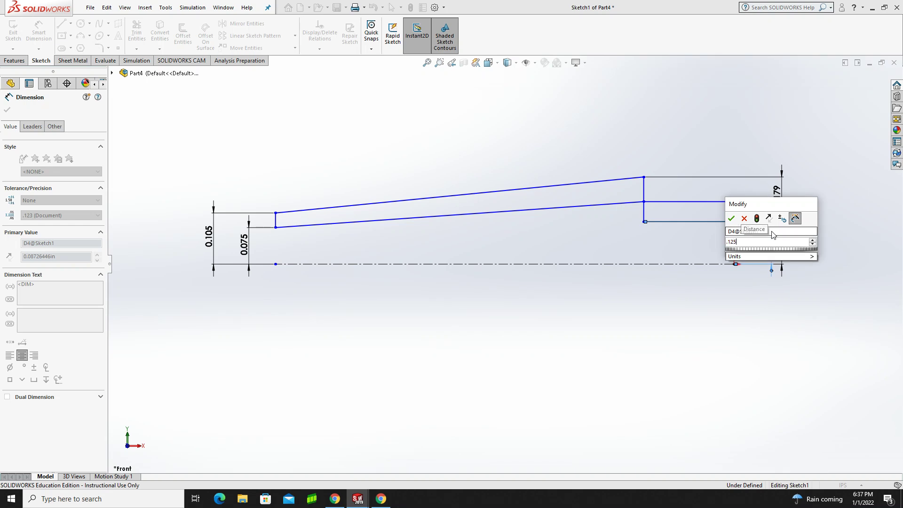
key(Return)
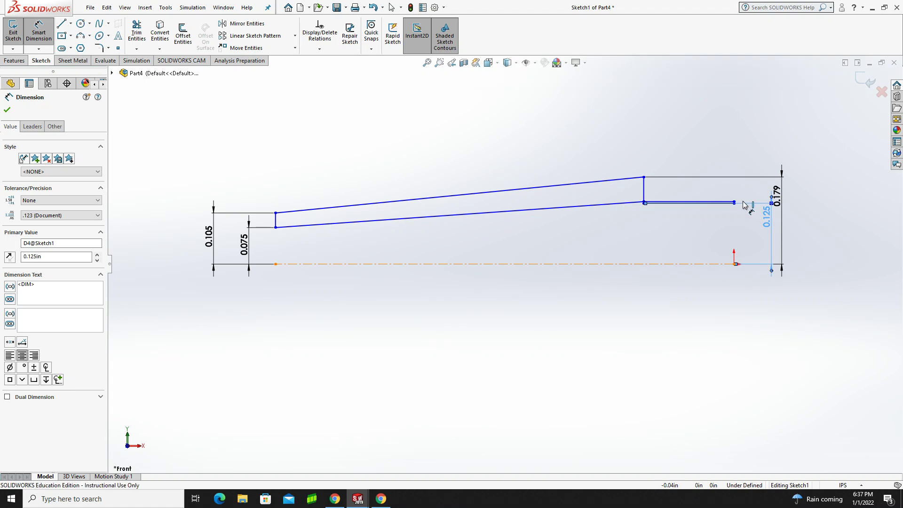
Dimension the inner step endpoint's height at 0.109 above the centerline.
click(715, 265)
click(734, 202)
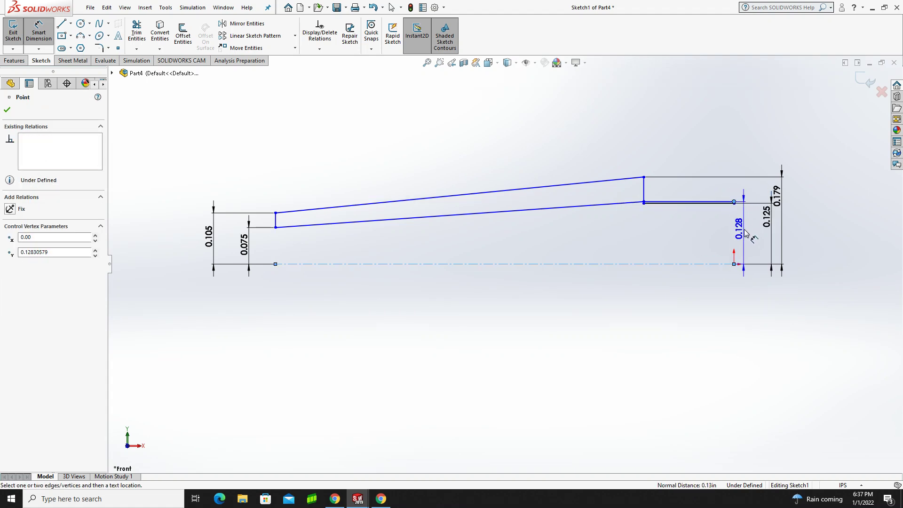
click(752, 238)
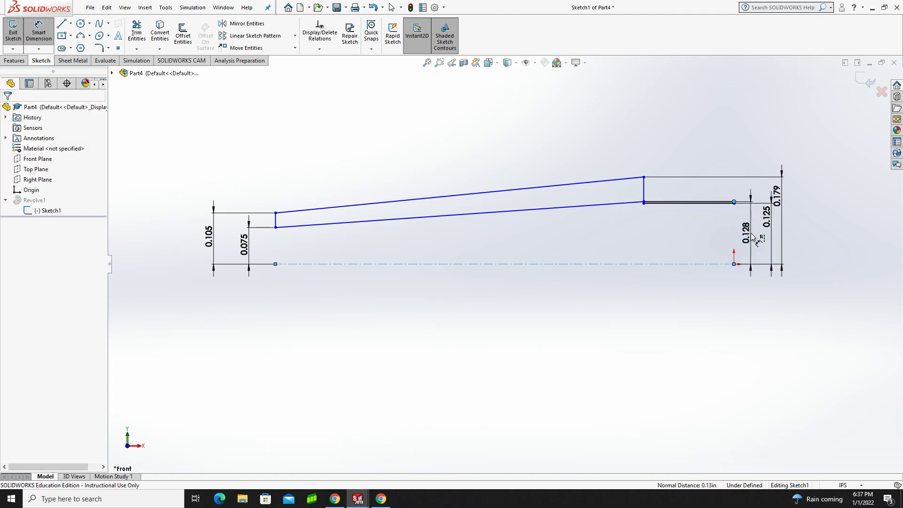
text(.109)
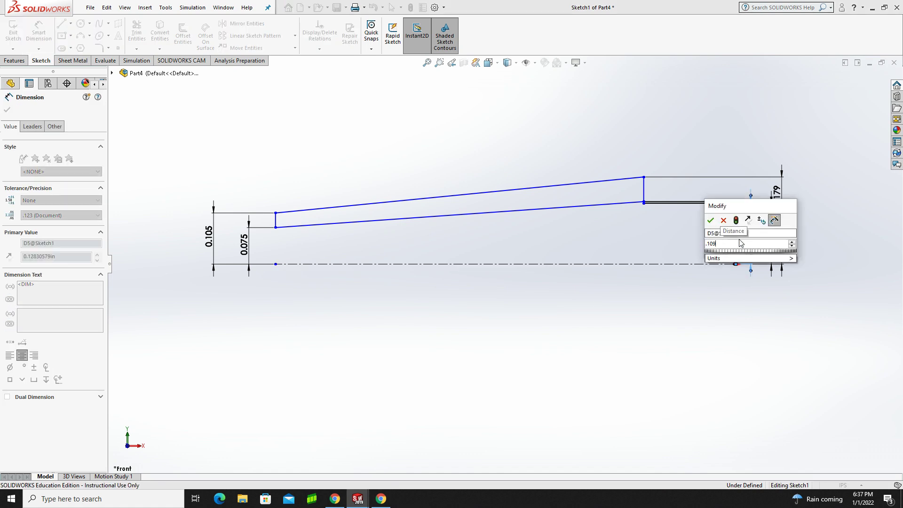
key(Return)
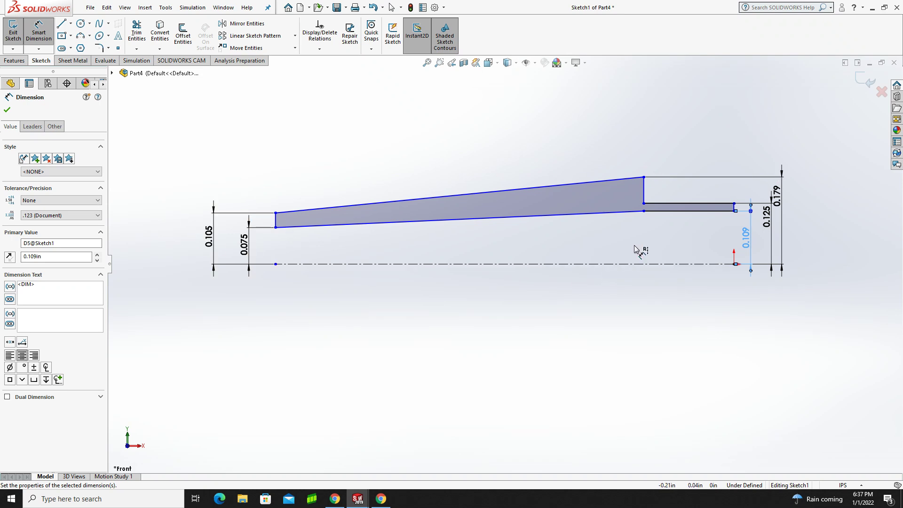
Dimension the short horizontal line of the stepped end to 0.176.
click(682, 203)
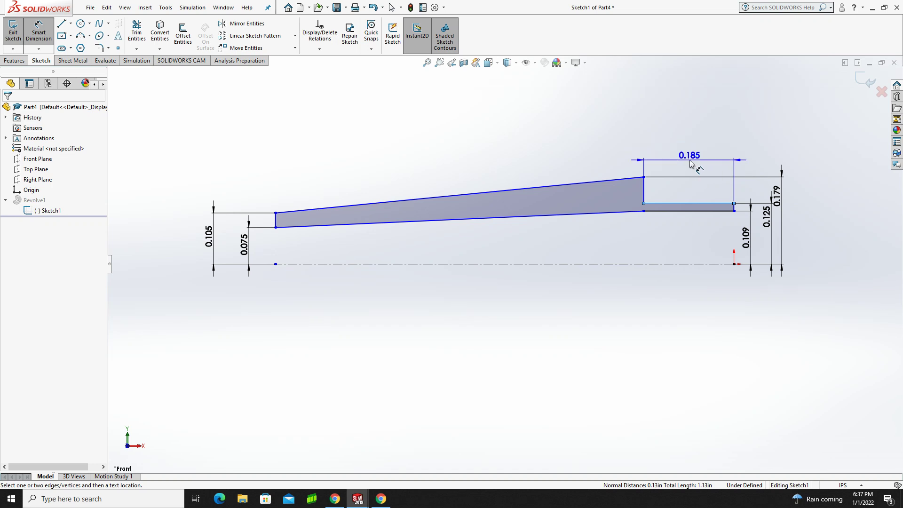
click(690, 163)
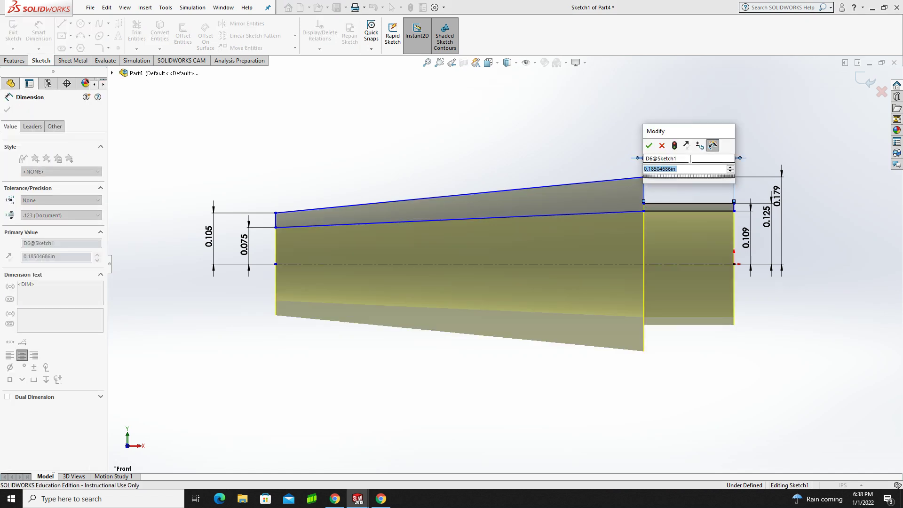
text(.3)
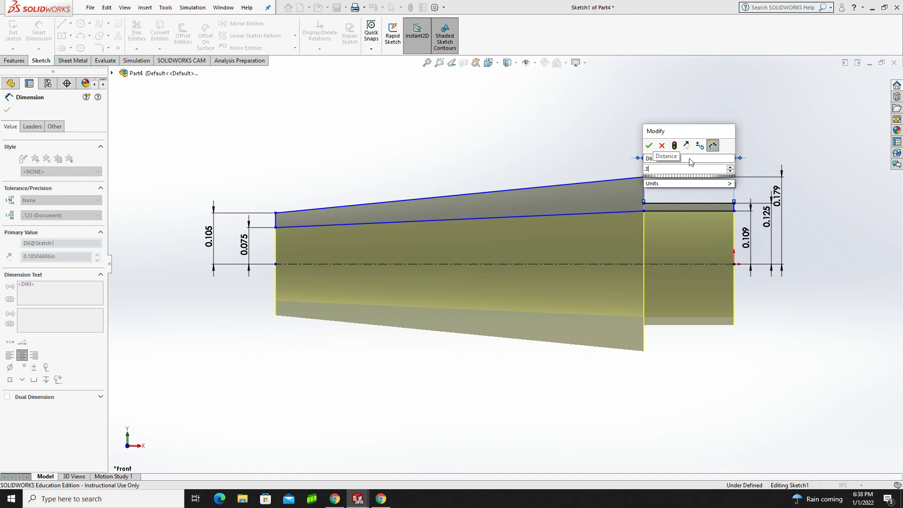
key(BackSpace)
key(BackSpace)
text(.176)
key(Return)
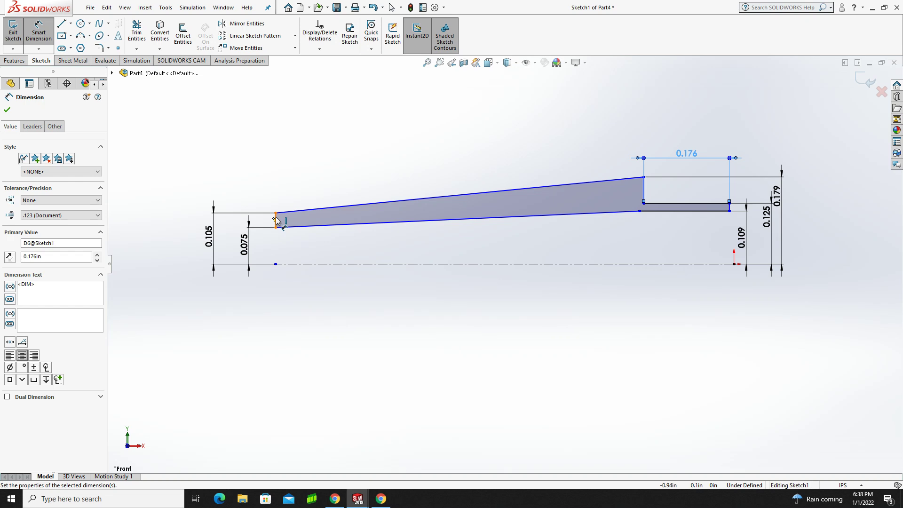
Dimension the taper length between its vertical edges to 0.810.
click(278, 220)
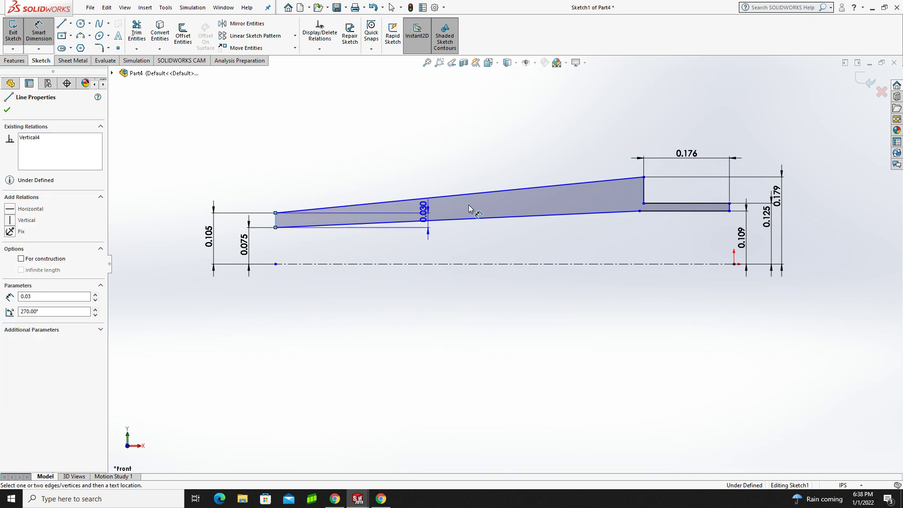
click(643, 195)
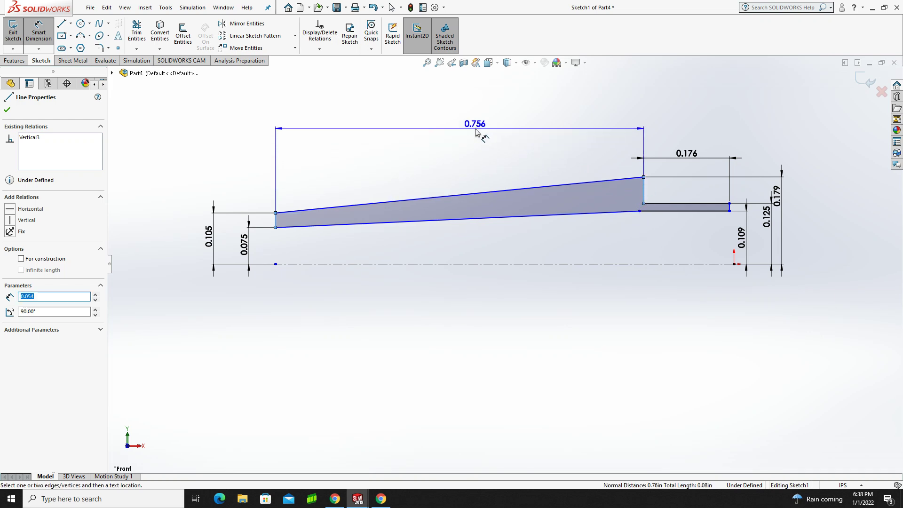
click(468, 166)
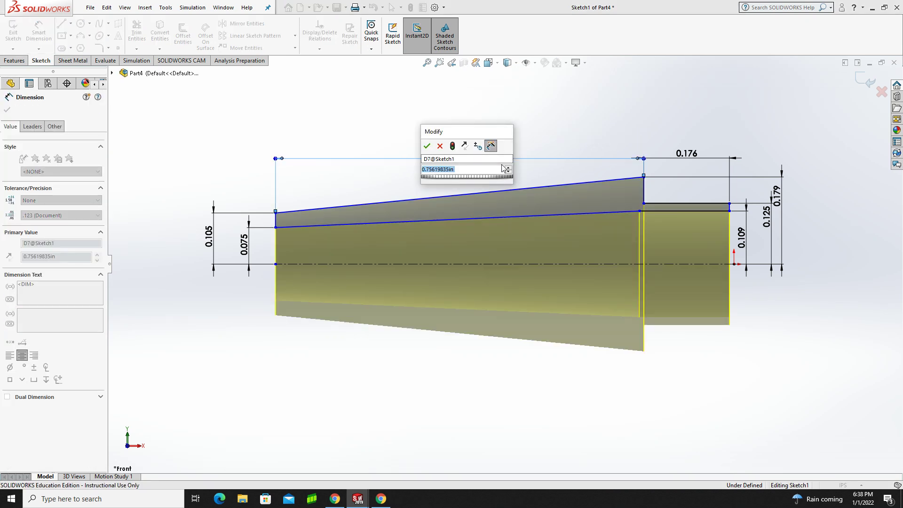
text(.810)
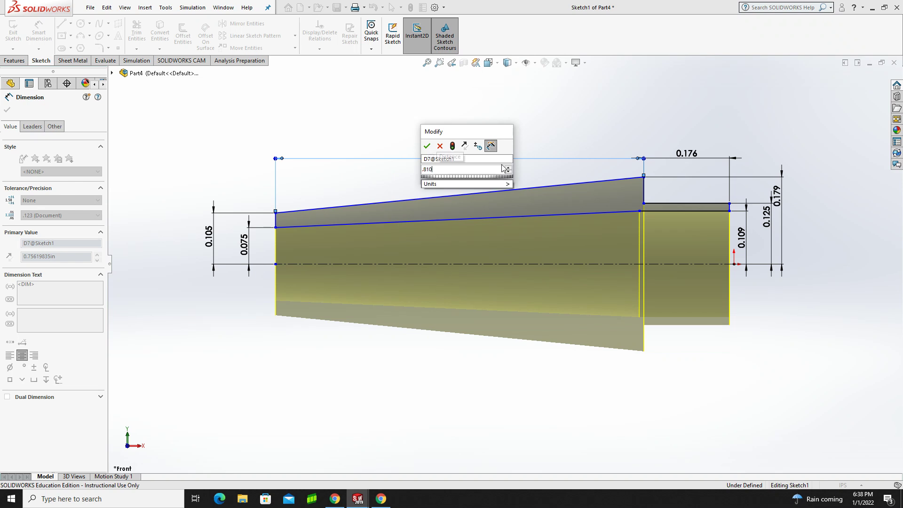
key(Return)
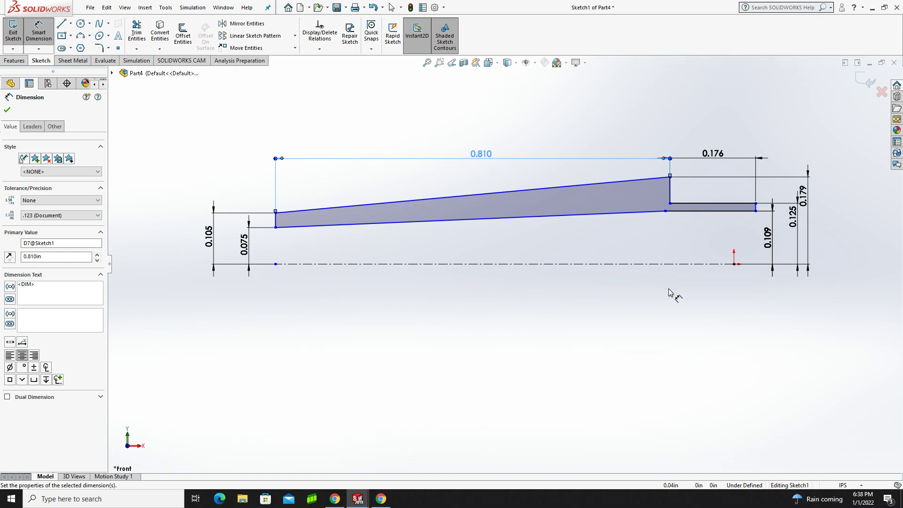
click(845, 485)
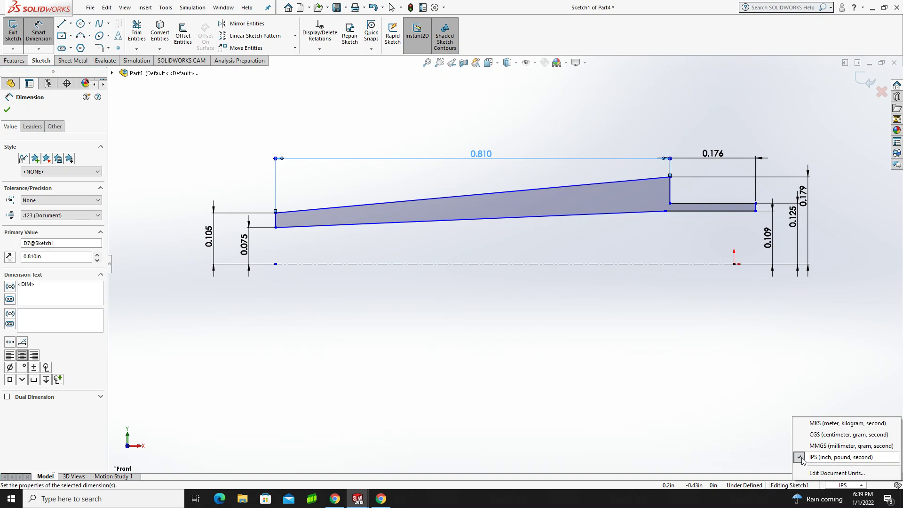
Leave the document in IPS inch units and close the unit list.
click(749, 447)
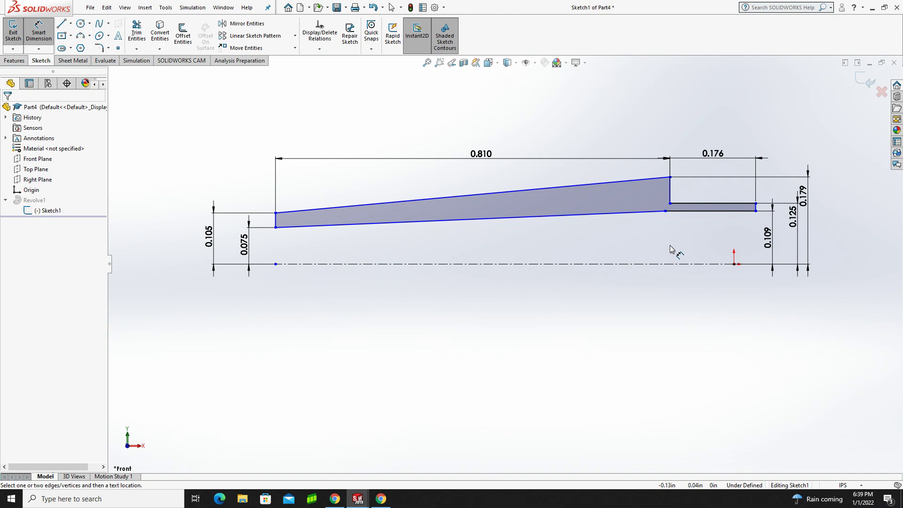
Make the two vertices at the taper's step vertical to each other.
key(Escape)
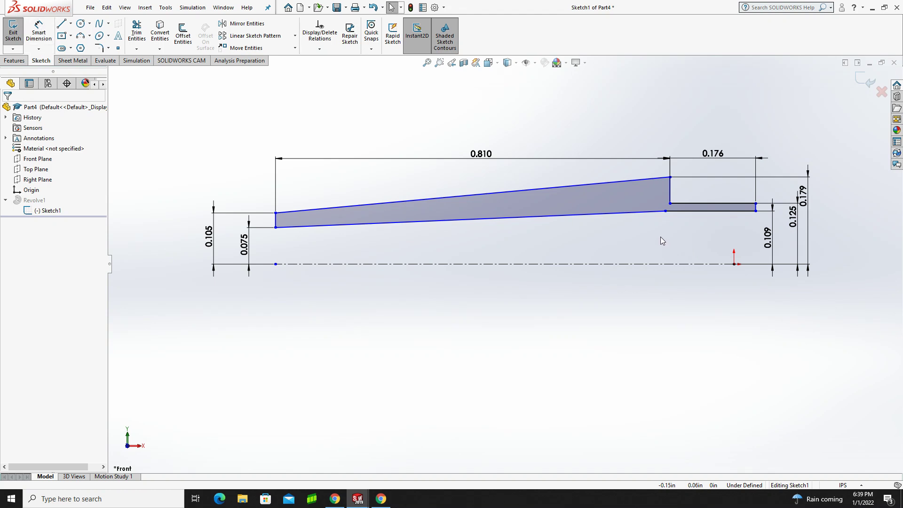
click(666, 211)
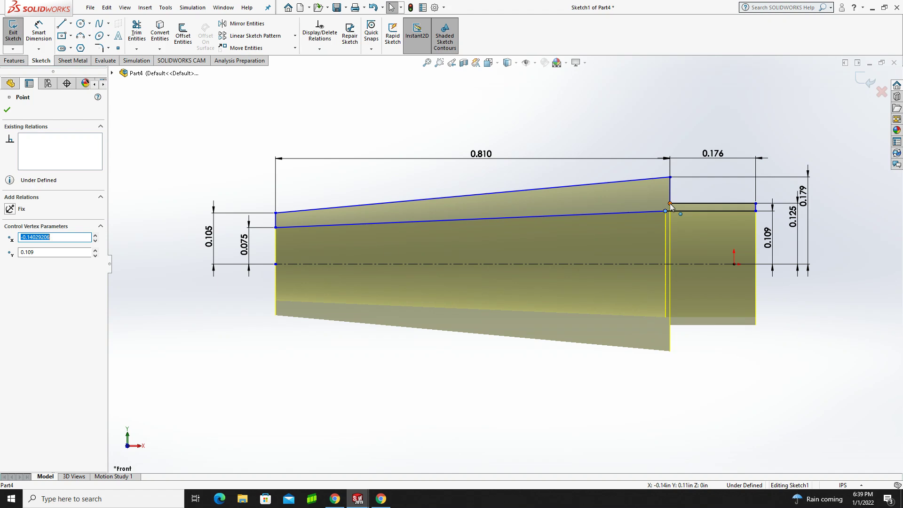
ctrl+click(670, 204)
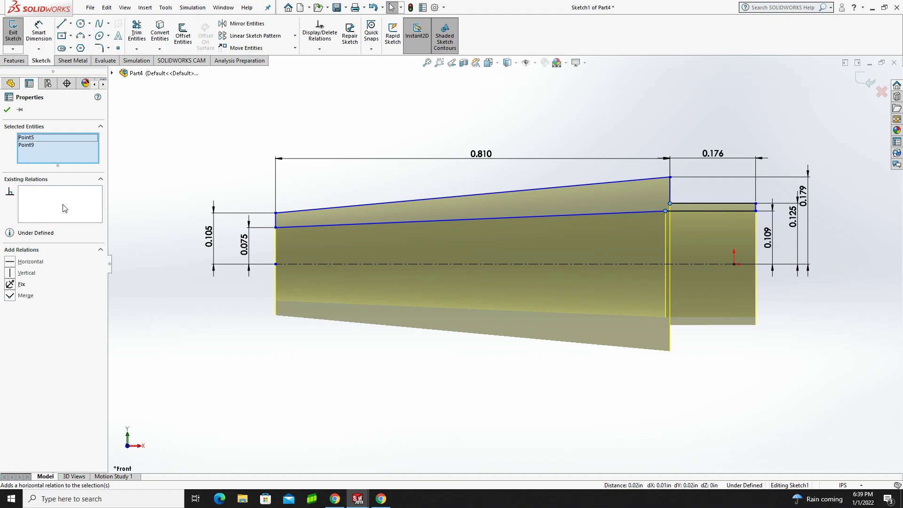
click(12, 273)
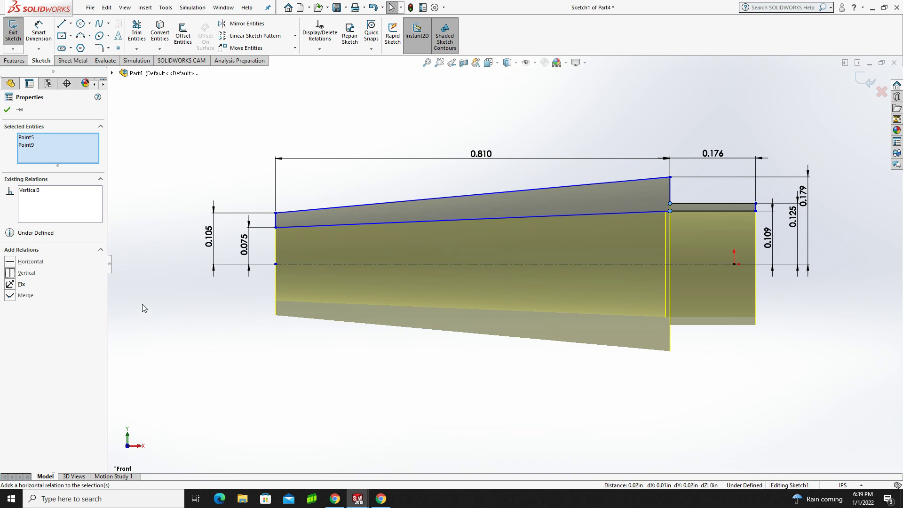
click(8, 111)
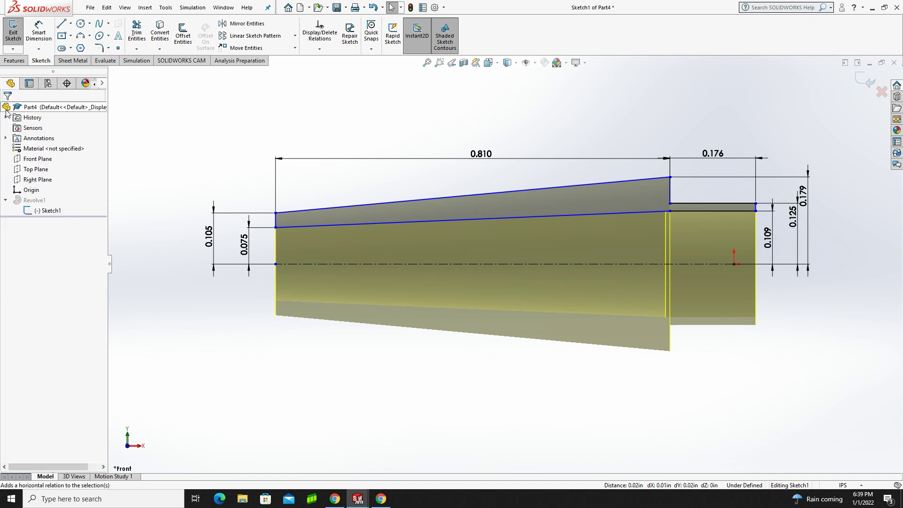
Select the upper and lower endpoints at the narrow tip to align them vertically.
click(276, 227)
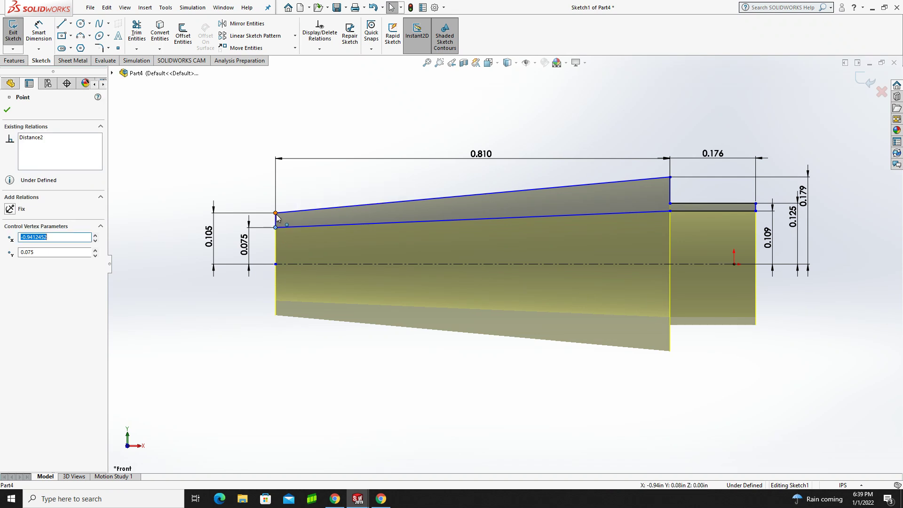
click(276, 215)
ctrl+click(275, 227)
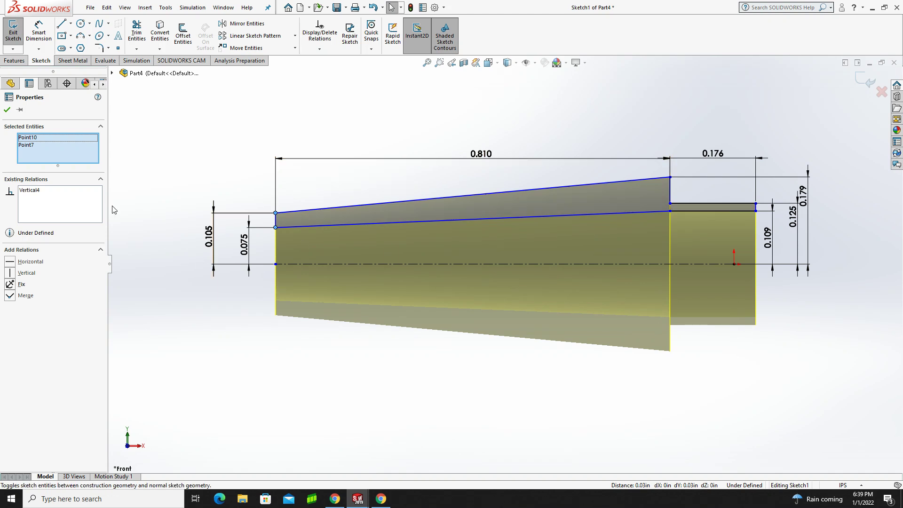
click(7, 110)
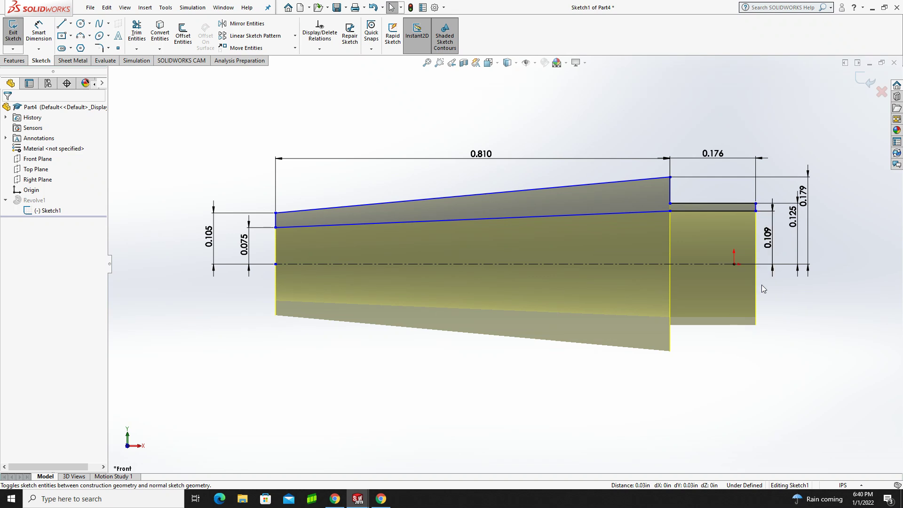
Make the short line's inner end point vertical with the origin, fully defining the sketch.
click(755, 211)
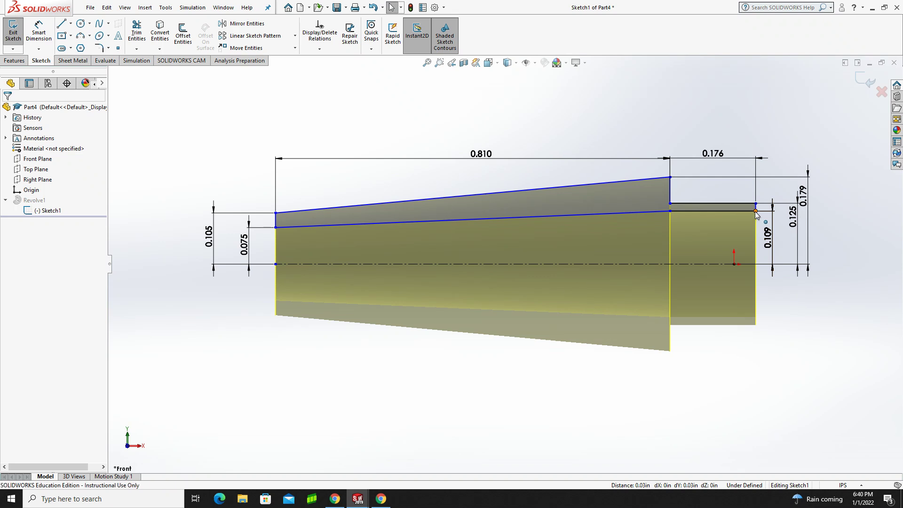
ctrl+click(734, 264)
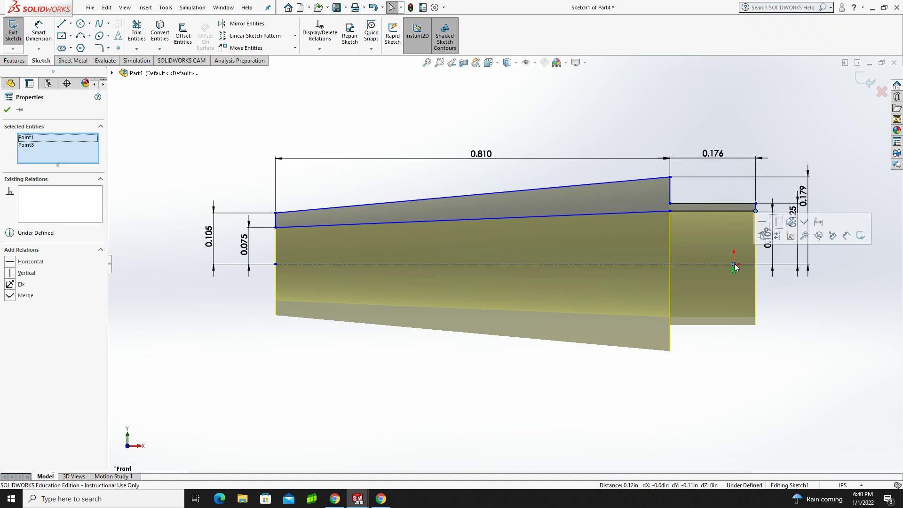
click(776, 222)
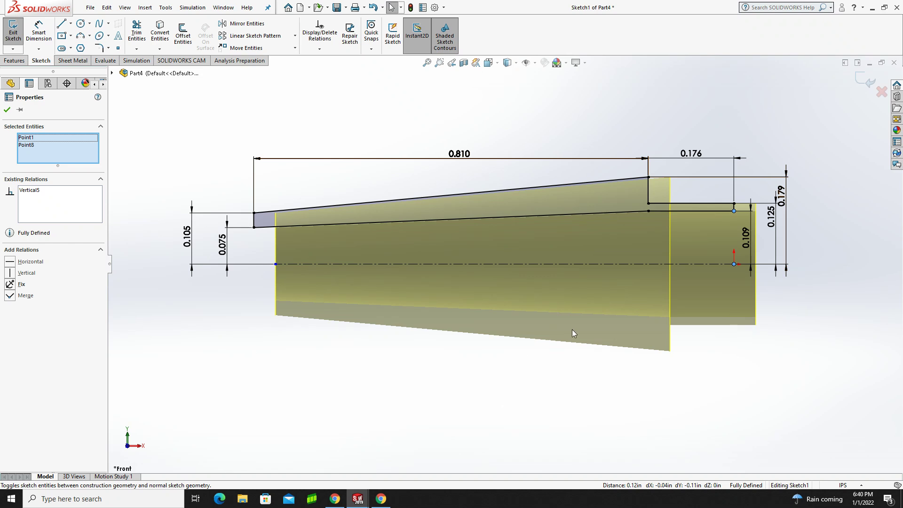
Exit Sketch1 to rebuild Revolve1, then orbit to view the hollow bore.
click(7, 109)
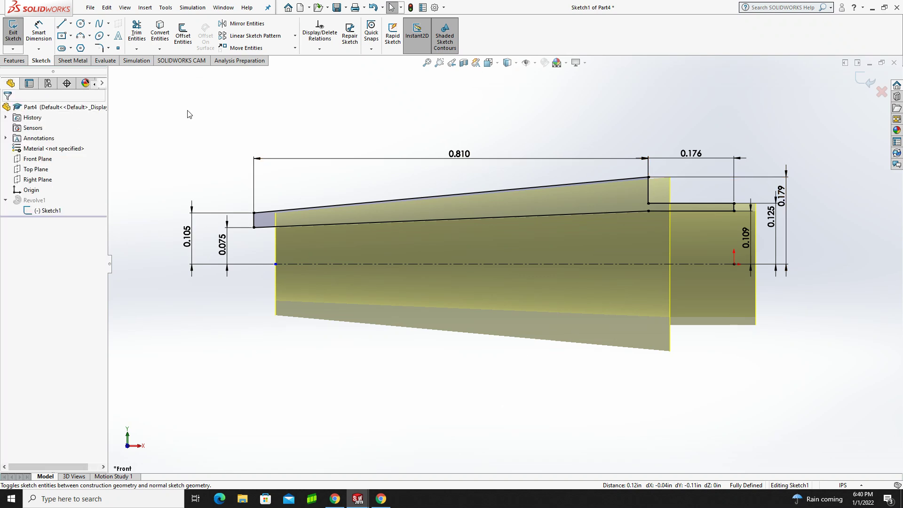
click(23, 39)
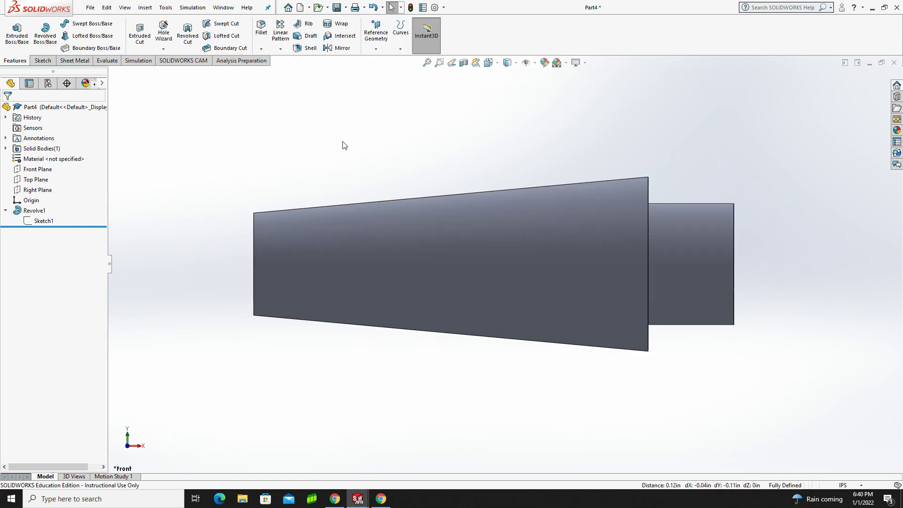
middle_drag(705, 149, 758, 121)
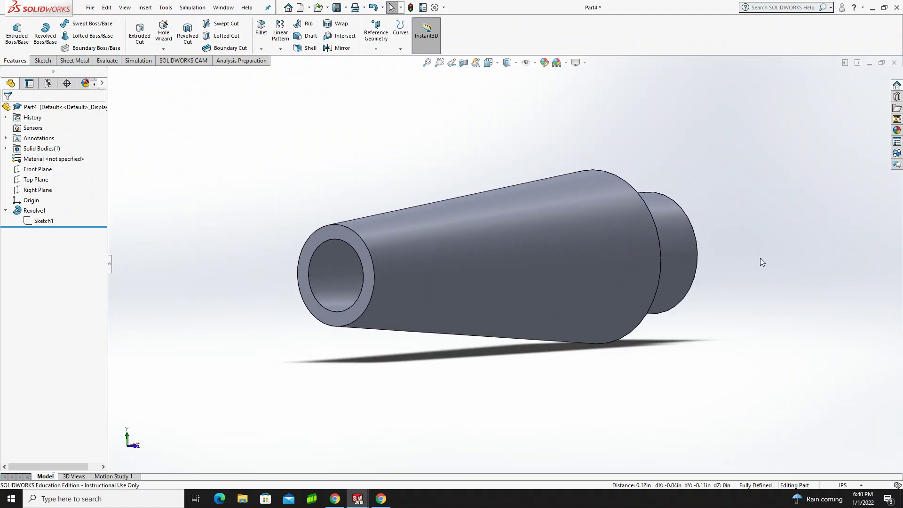